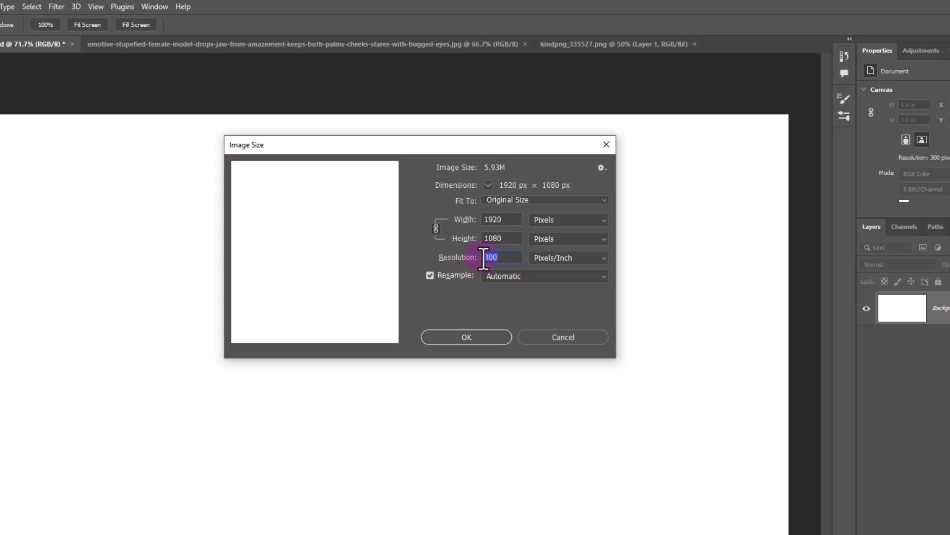
Step: Keep the 1920×1080 canvas size and add a #e0aa6b tan-orange solid colour fill layer
click(442, 333)
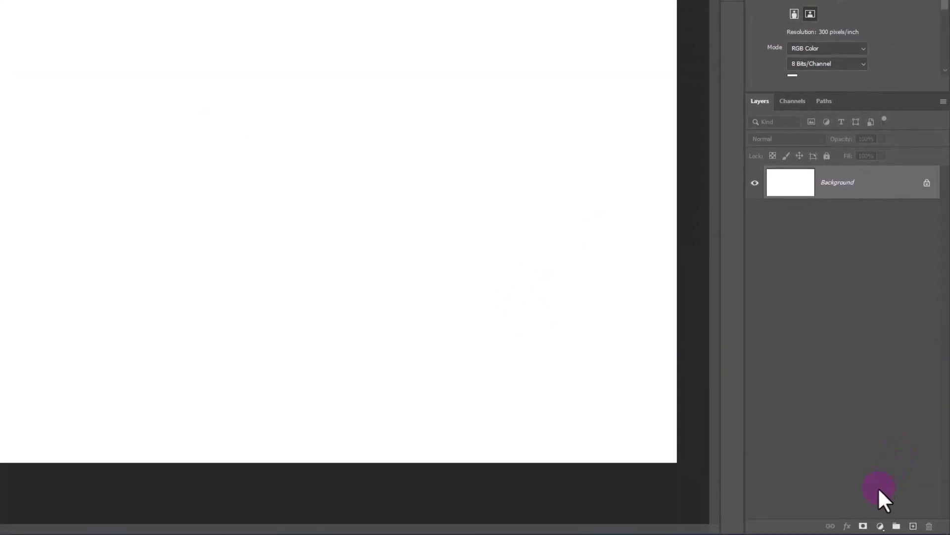
click(880, 526)
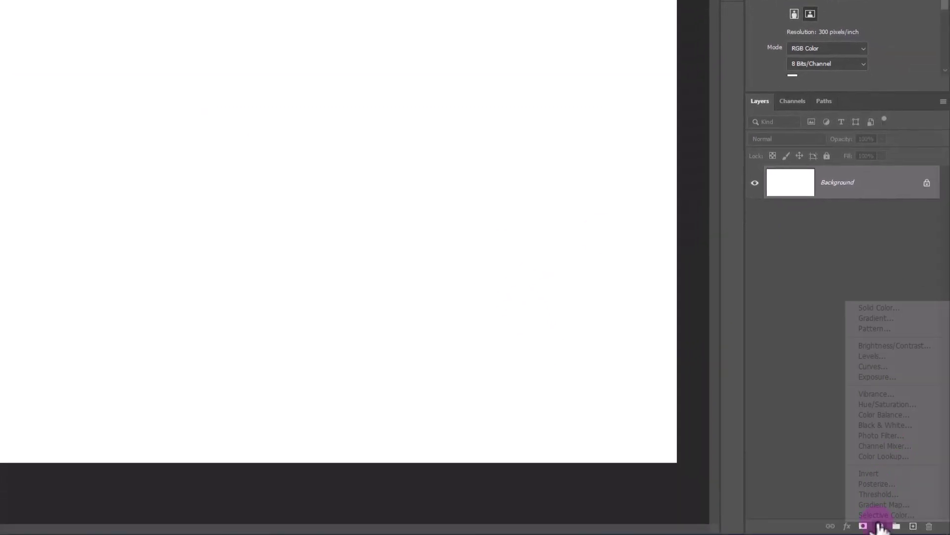
click(880, 307)
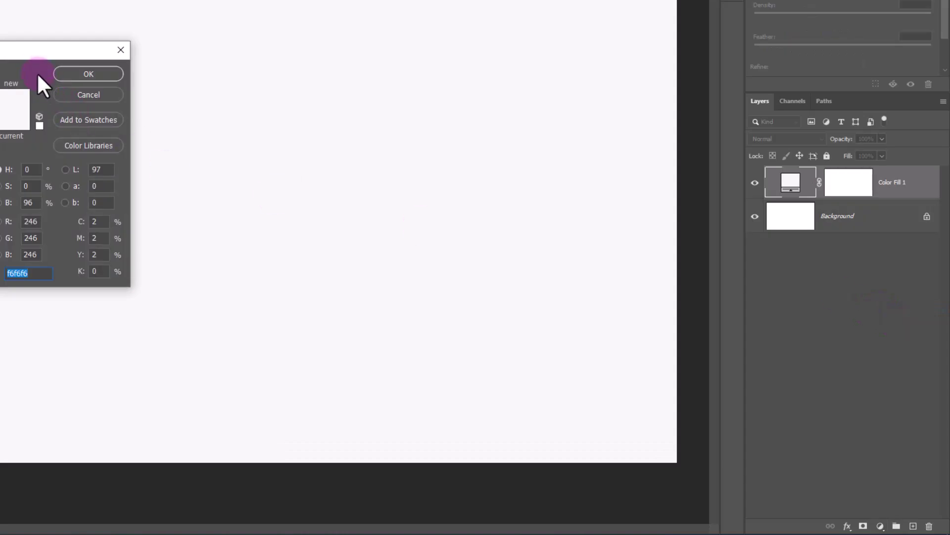
drag(158, 52, 519, 52)
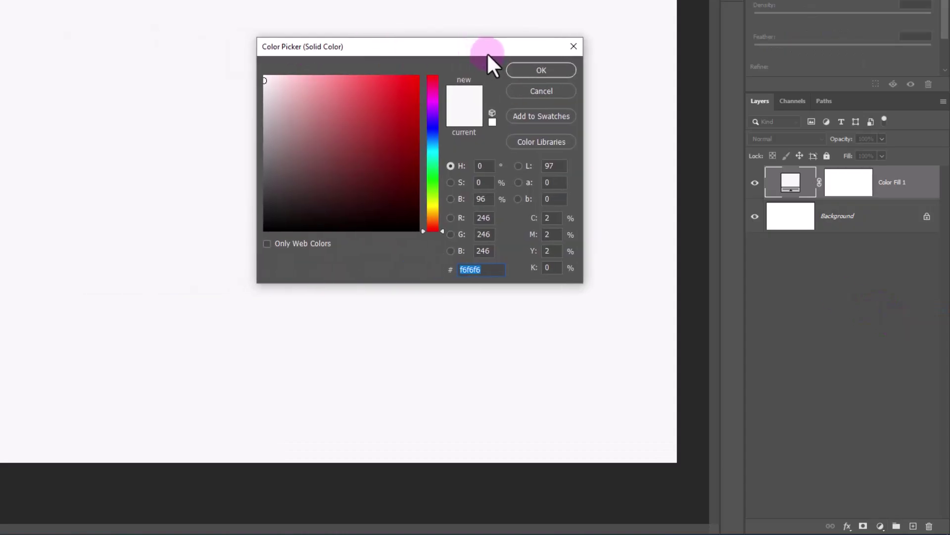
click(434, 217)
drag(312, 138, 354, 93)
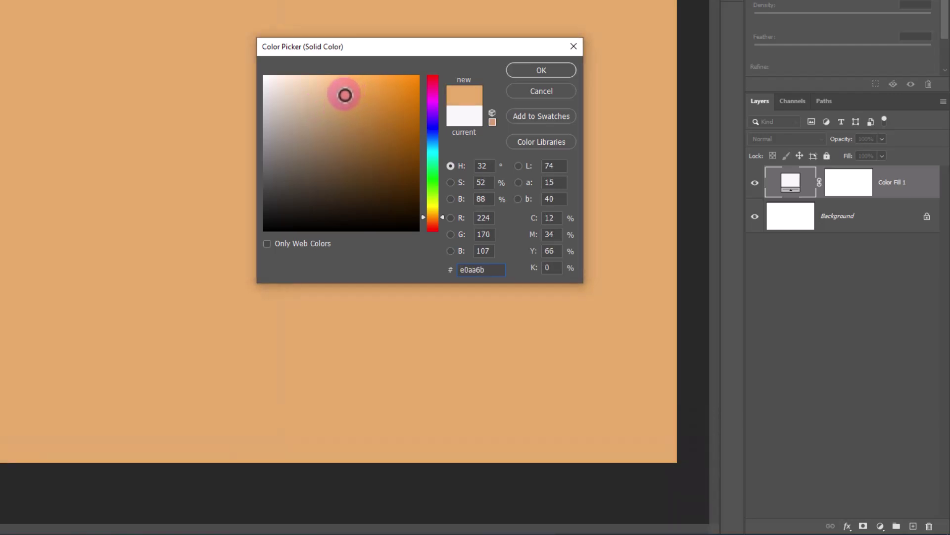
click(544, 70)
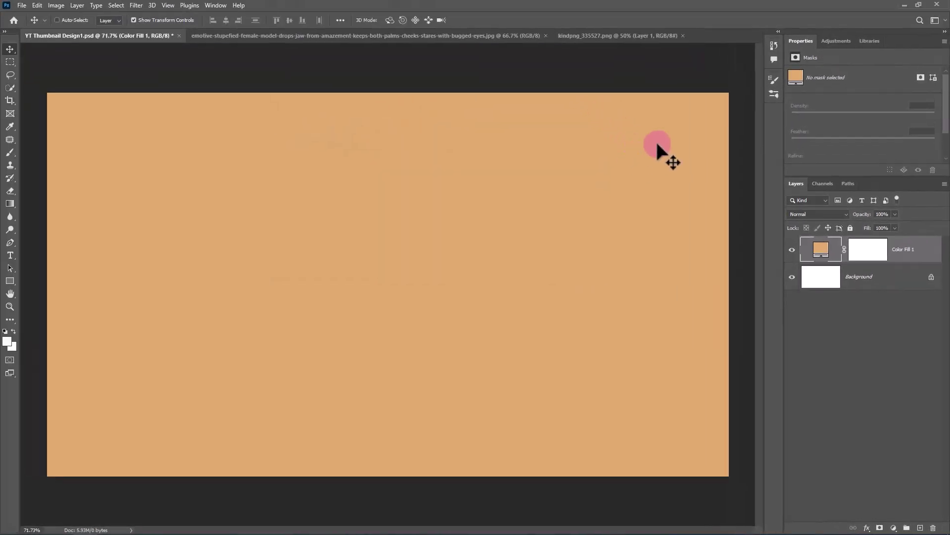
Step: In the woman's photo, select the subject and mask away the background
click(445, 35)
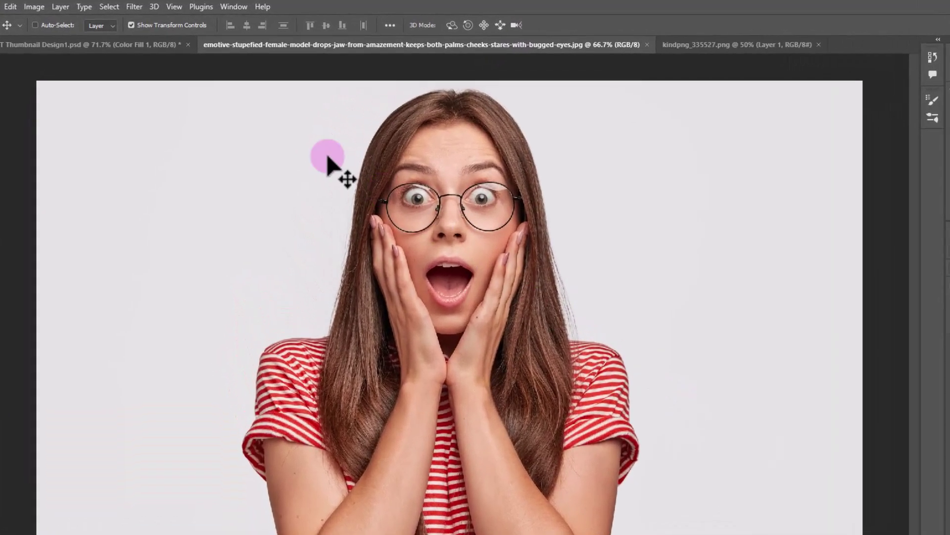
click(115, 5)
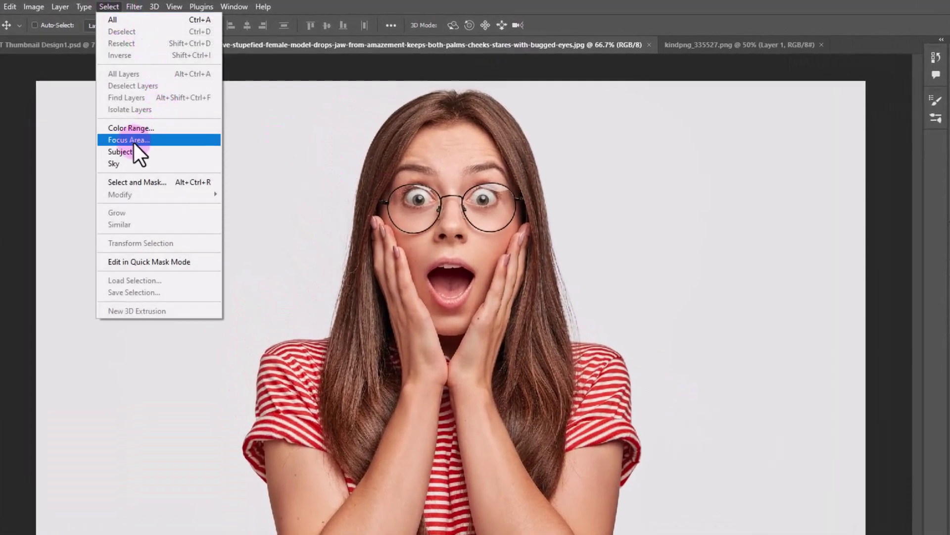
click(120, 152)
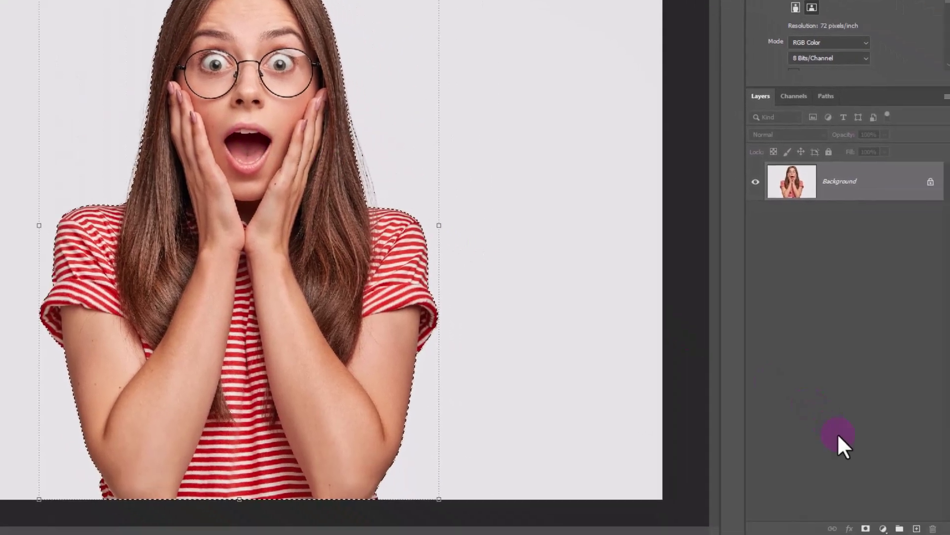
click(862, 526)
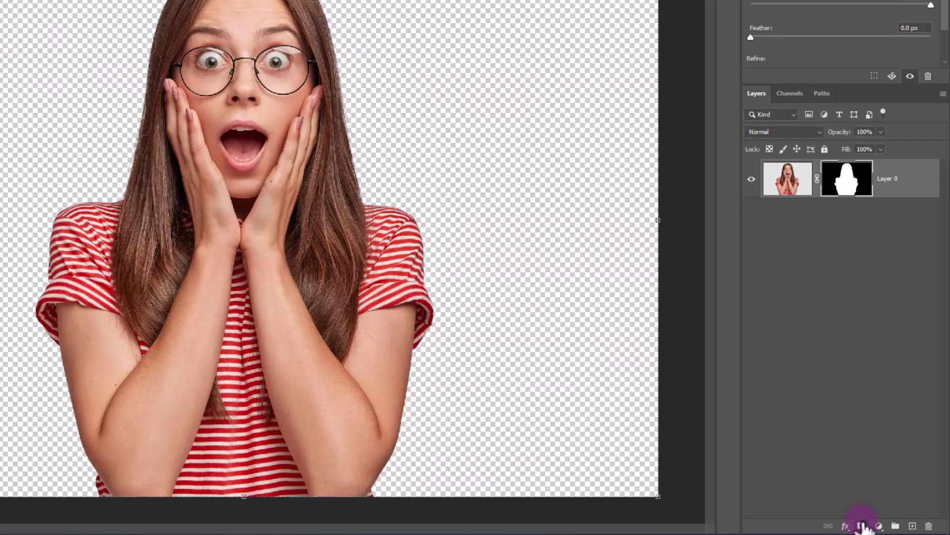
Step: Convert the cut-out layer to a smart object named Model
right_click(888, 196)
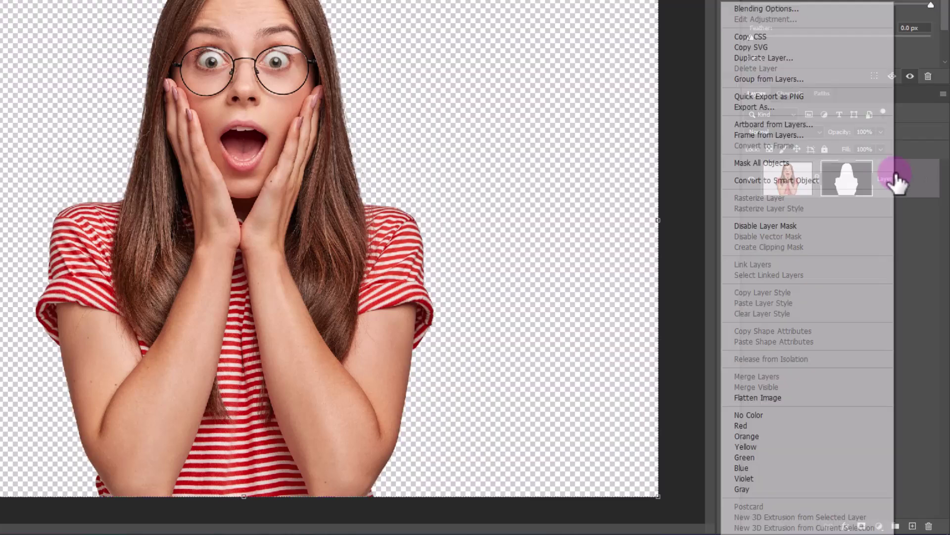
click(768, 181)
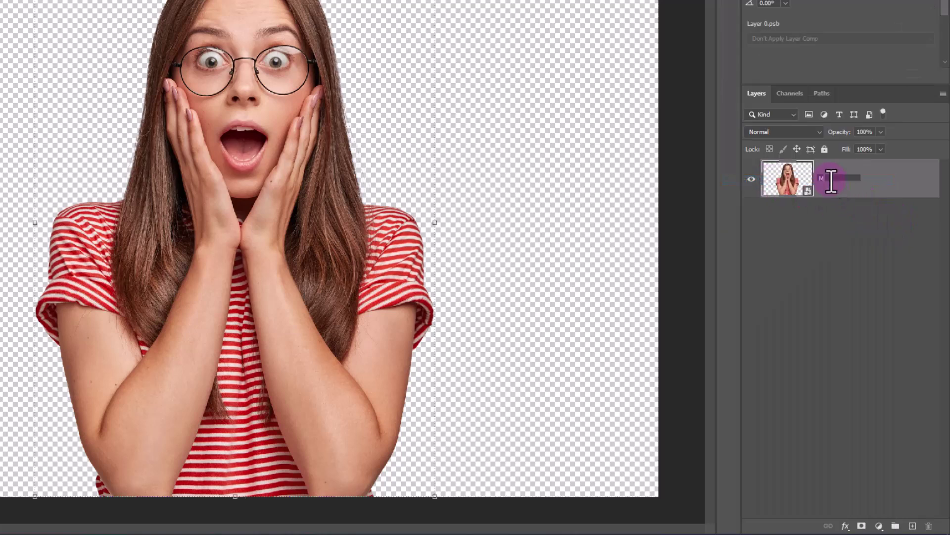
key(Return)
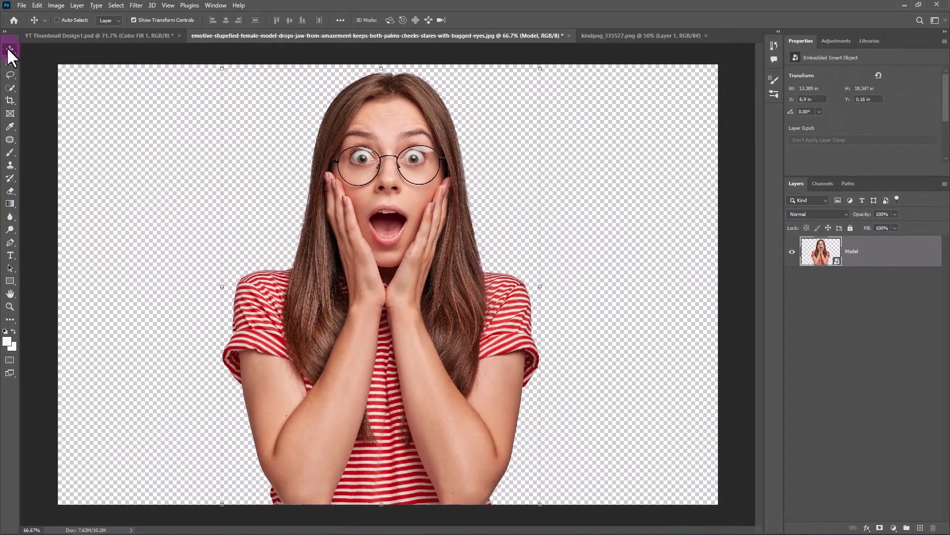
Step: Move the Model layer into the thumbnail, scaled up to full height on the right
mouse_move(414, 149)
mouse_down()
mouse_move(242, 82)
mouse_move(390, 221)
mouse_move(578, 302)
mouse_move(548, 301)
mouse_up()
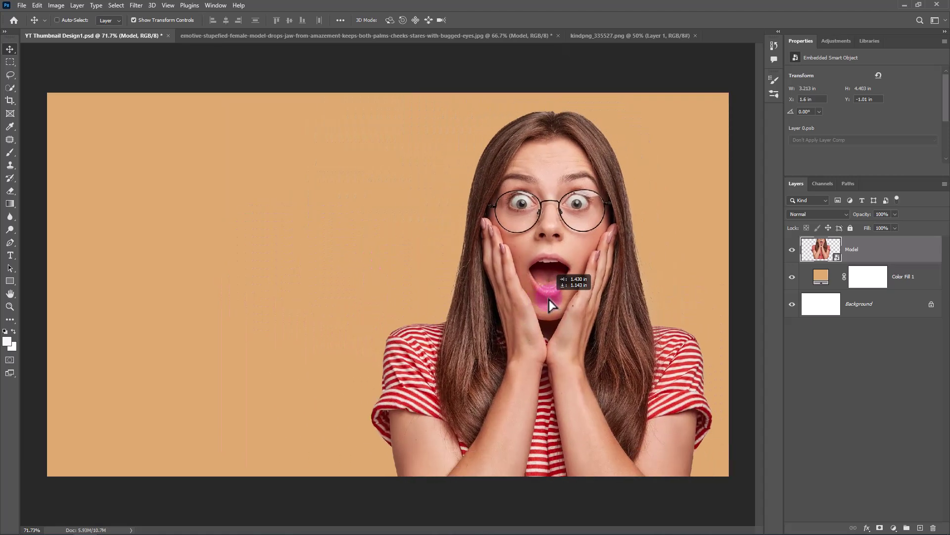
key(ctrl+t)
drag(541, 106, 541, 61)
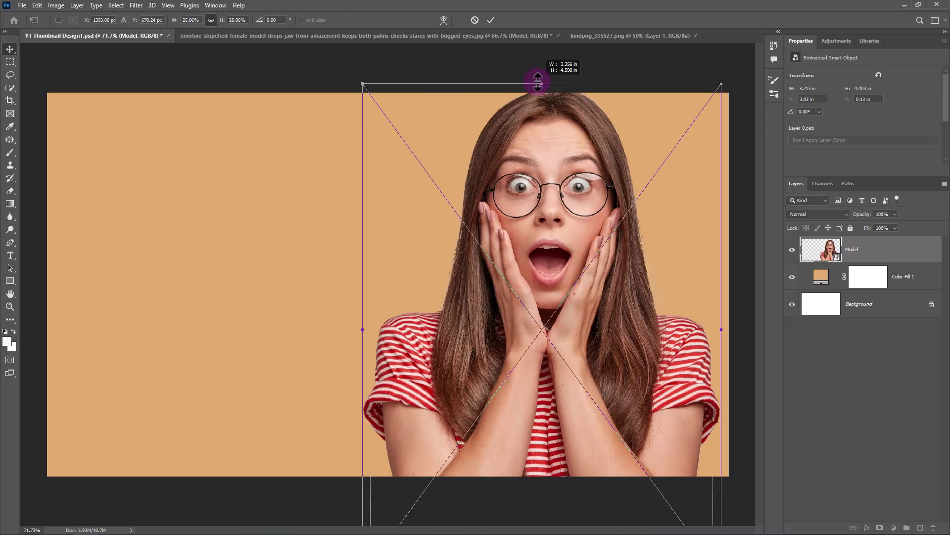
drag(530, 124, 533, 171)
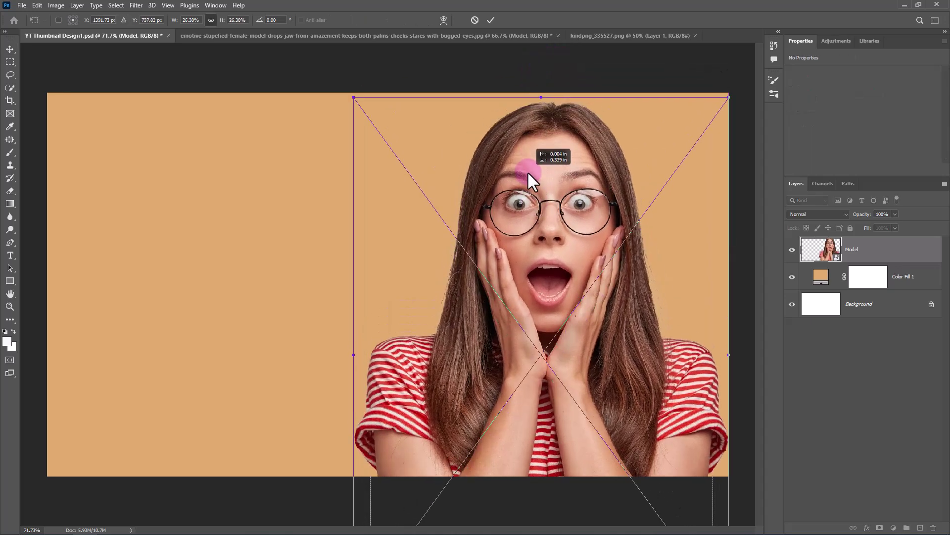
click(491, 20)
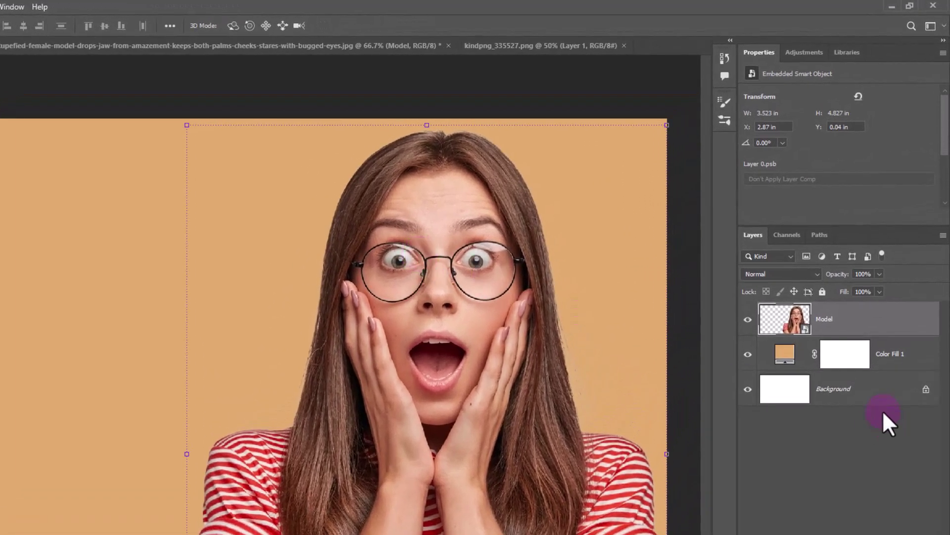
Step: Select the Model layer's pixels and expand the selection by 15 pixels
right_click(785, 322)
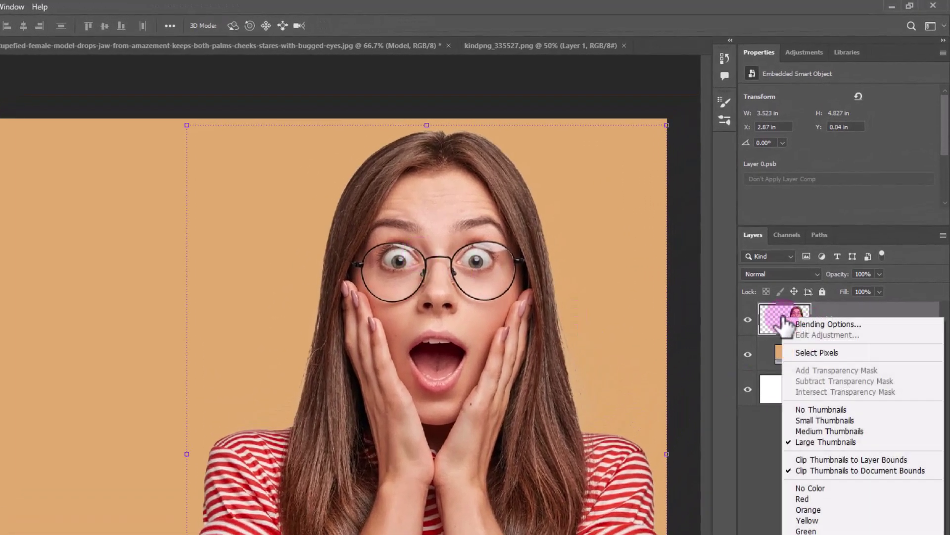
click(797, 352)
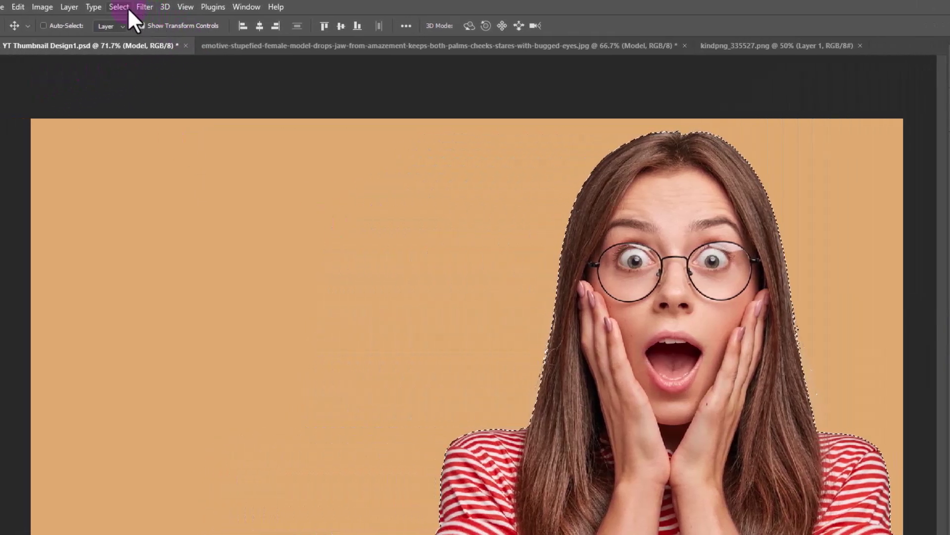
click(120, 7)
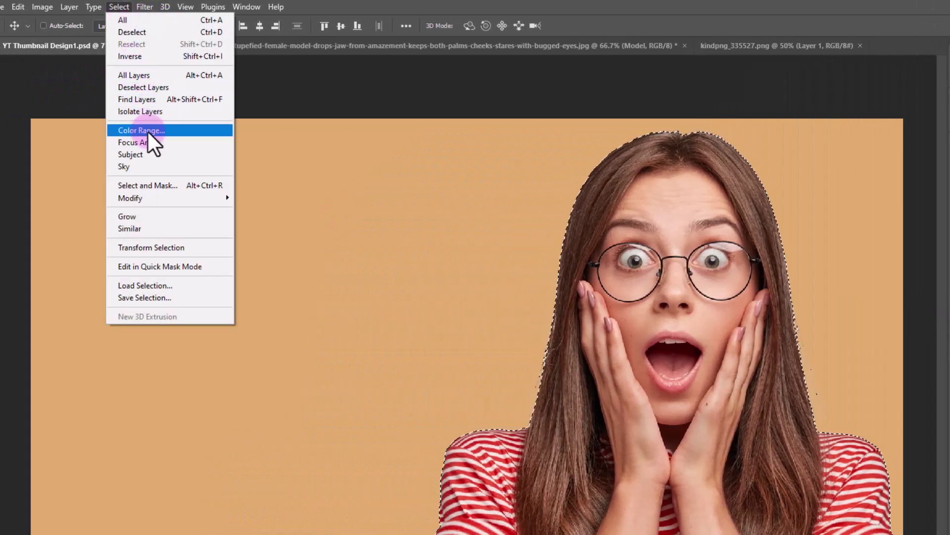
mouse_move(131, 198)
click(258, 197)
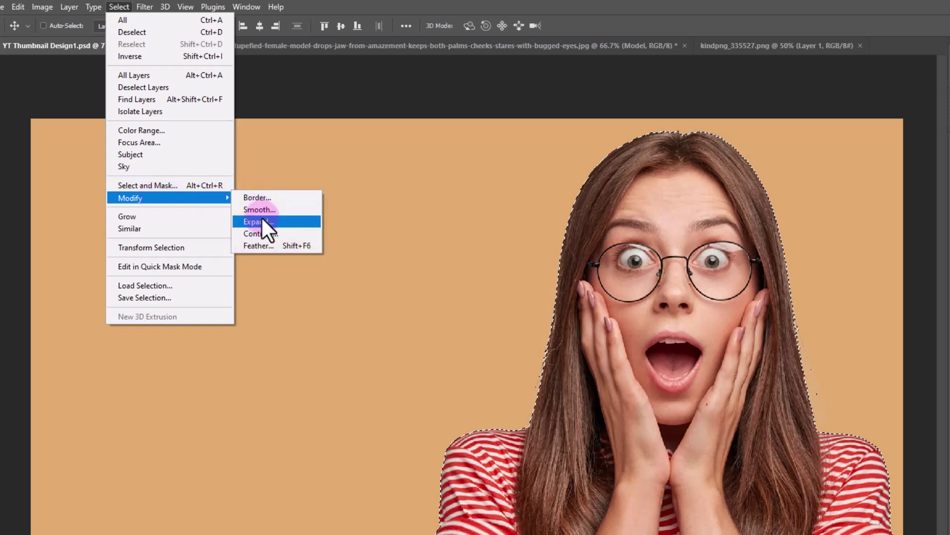
click(258, 221)
drag(904, 189, 761, 186)
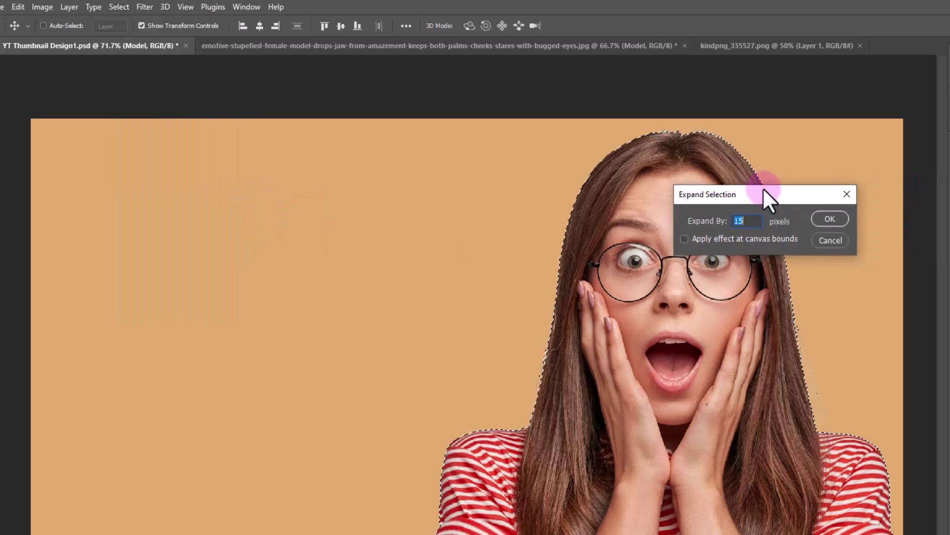
click(829, 216)
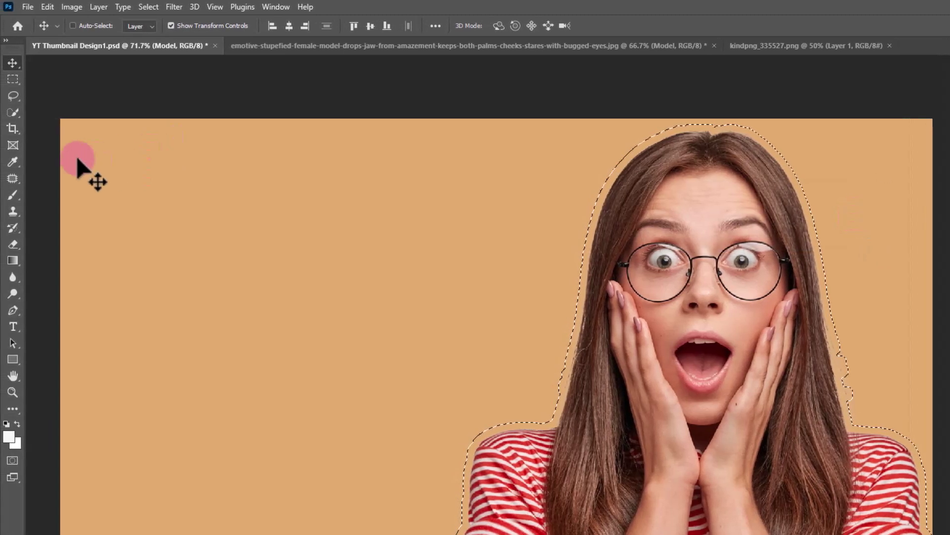
Step: Convert the expanded selection into a work path with 2.0 pixel tolerance
click(13, 96)
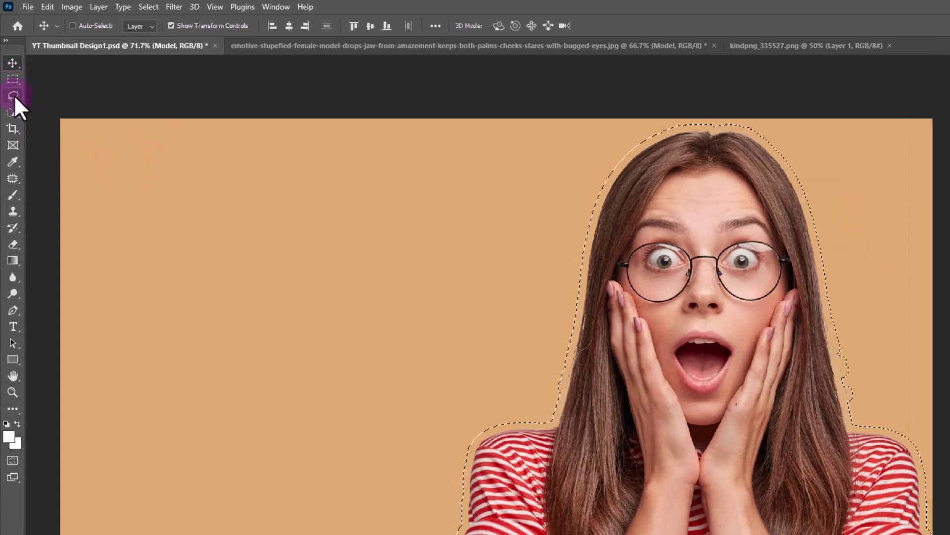
click(13, 111)
right_click(685, 282)
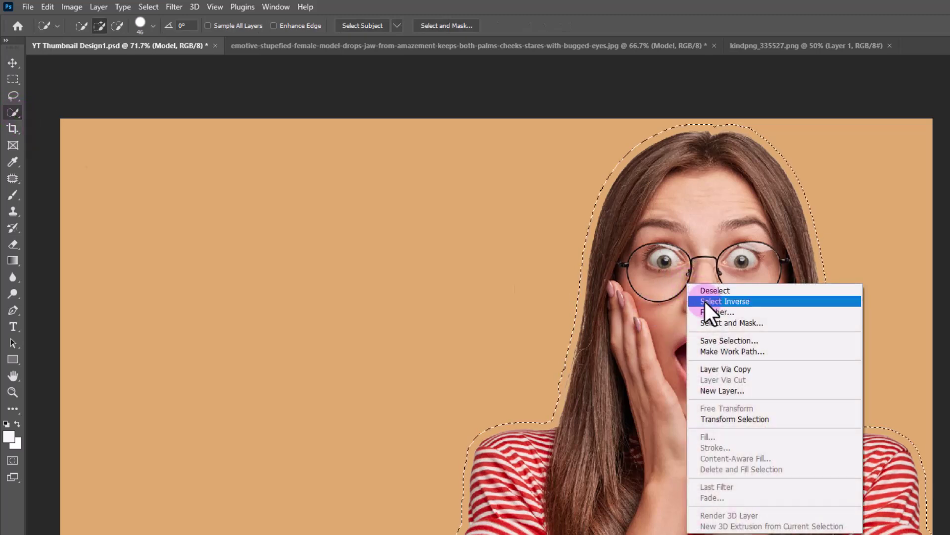
click(723, 351)
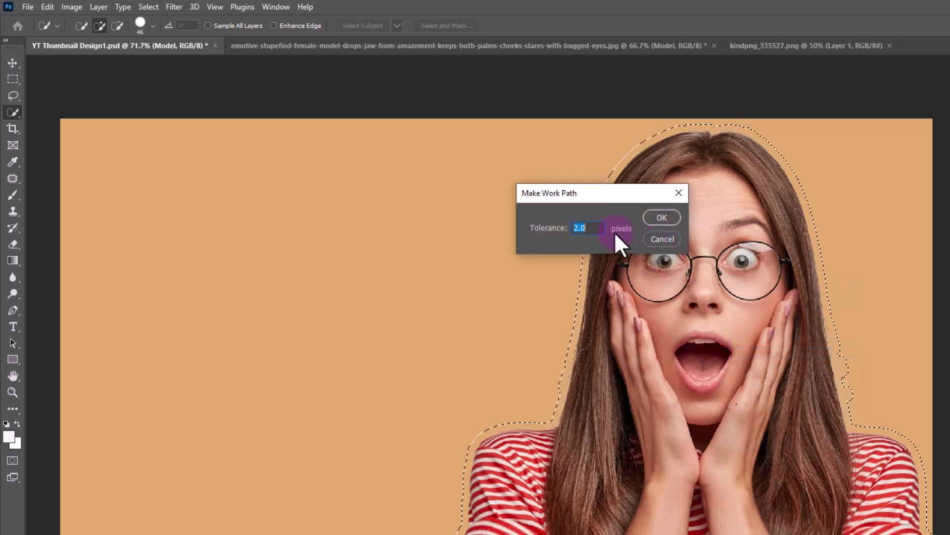
click(659, 216)
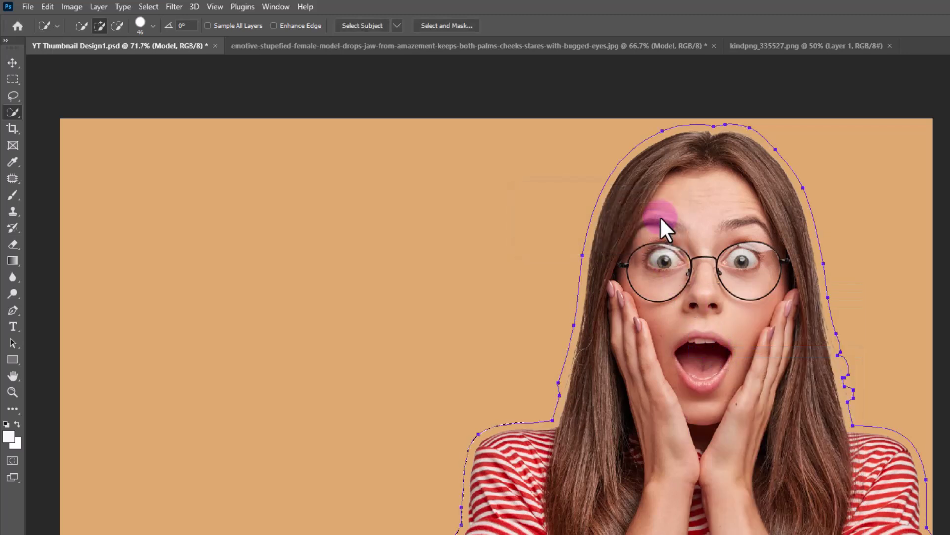
key(m)
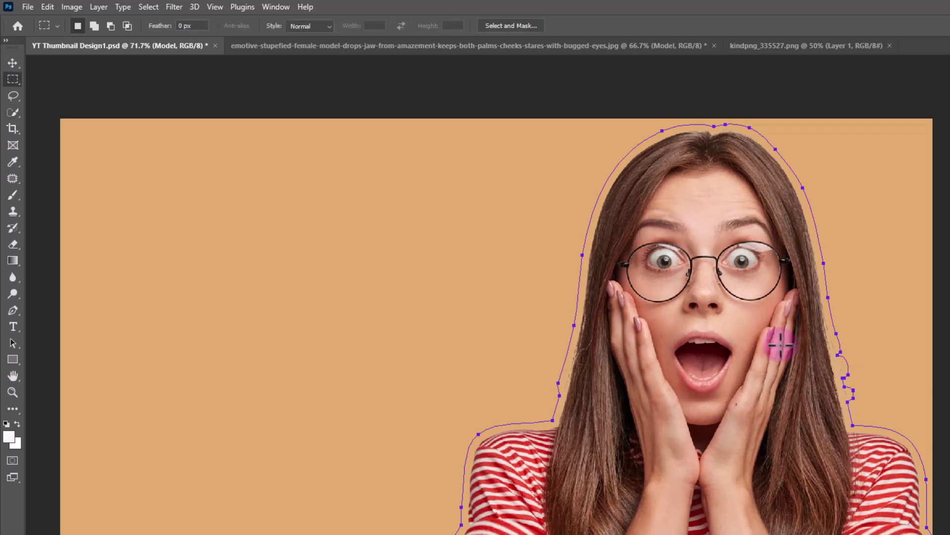
click(13, 312)
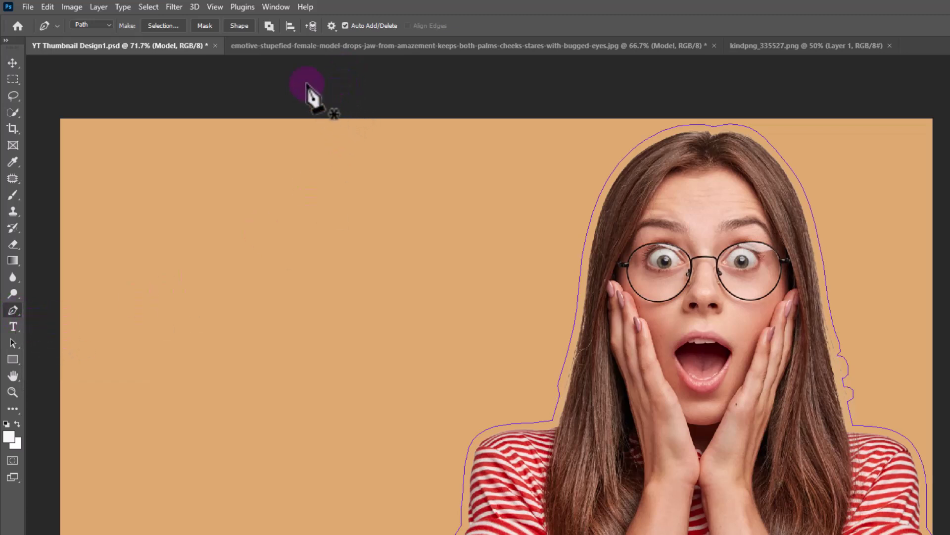
Step: Turn the work path into a white Shape 1 layer placed below the Model layer
click(240, 27)
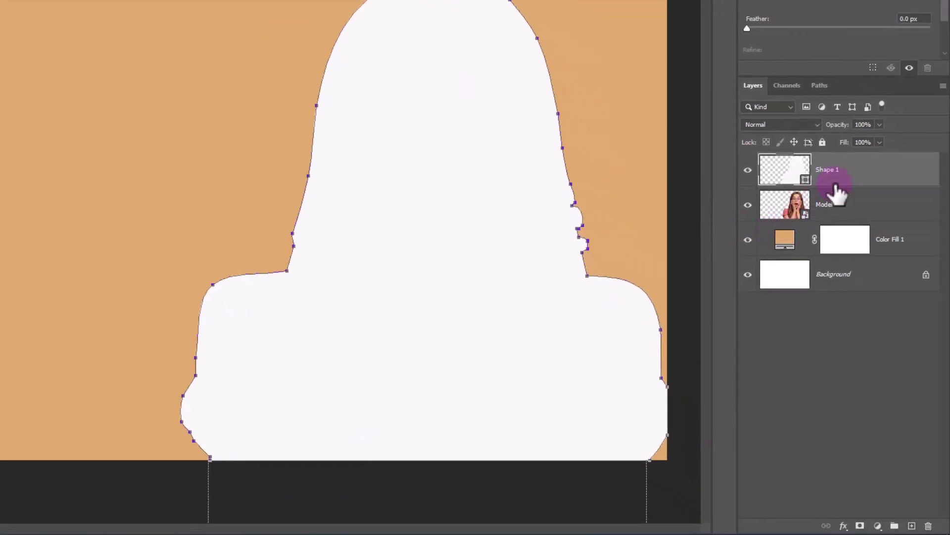
drag(862, 182, 866, 225)
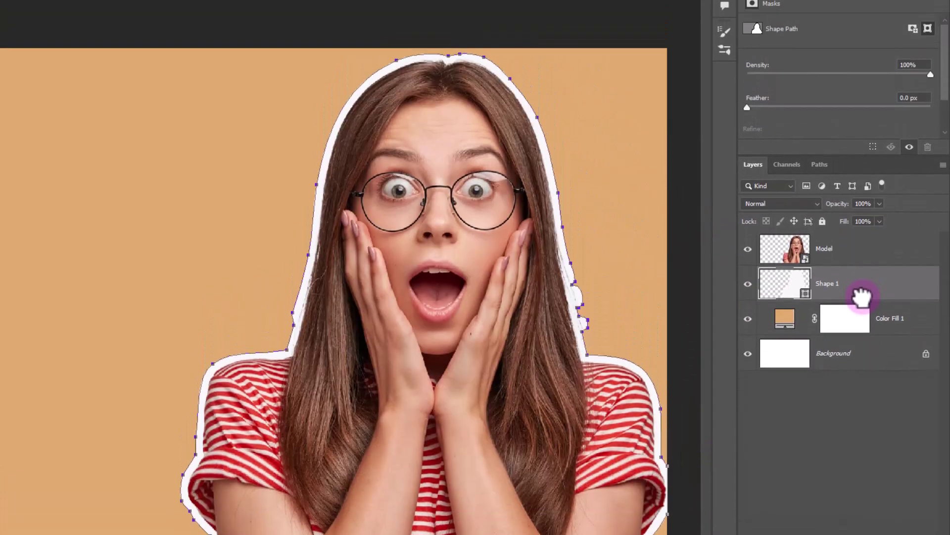
click(909, 313)
right_click(914, 311)
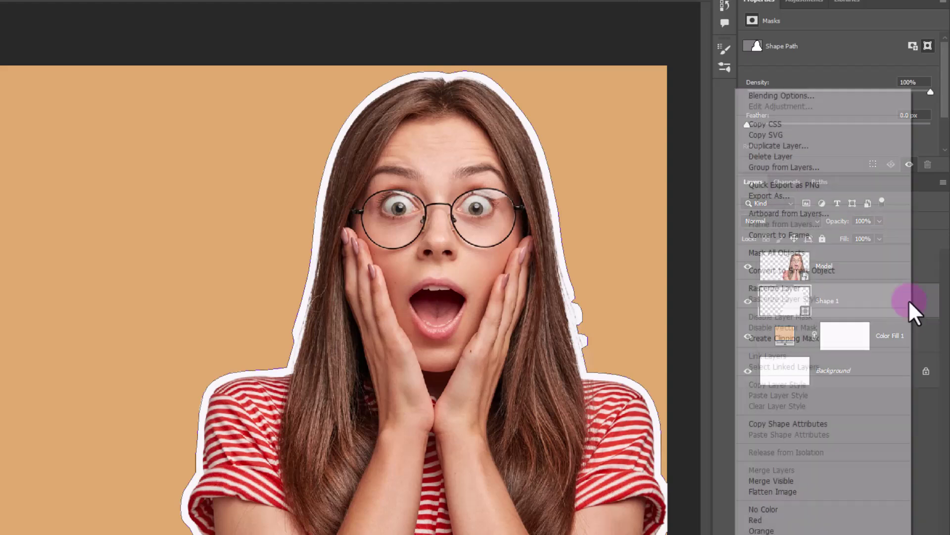
click(757, 96)
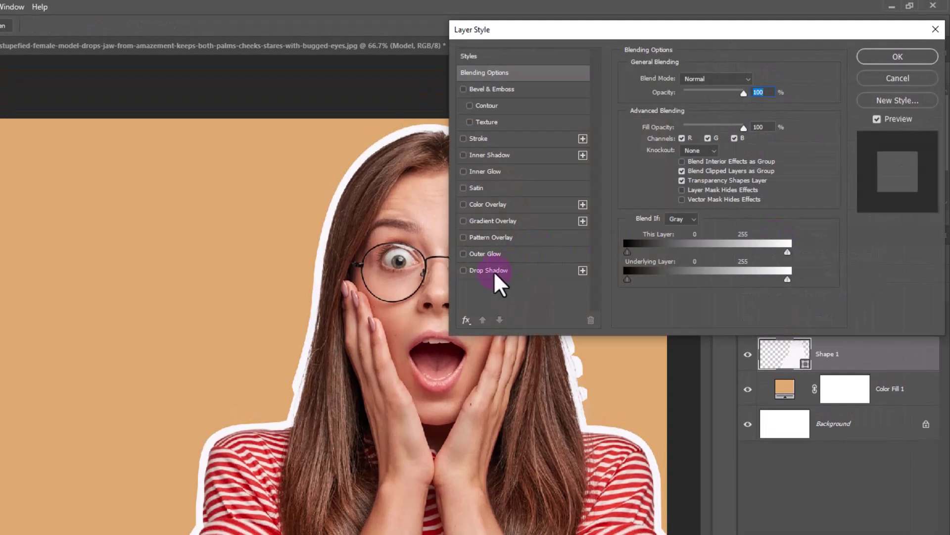
Step: Add a drop shadow layer style to the white Shape 1 border
click(490, 271)
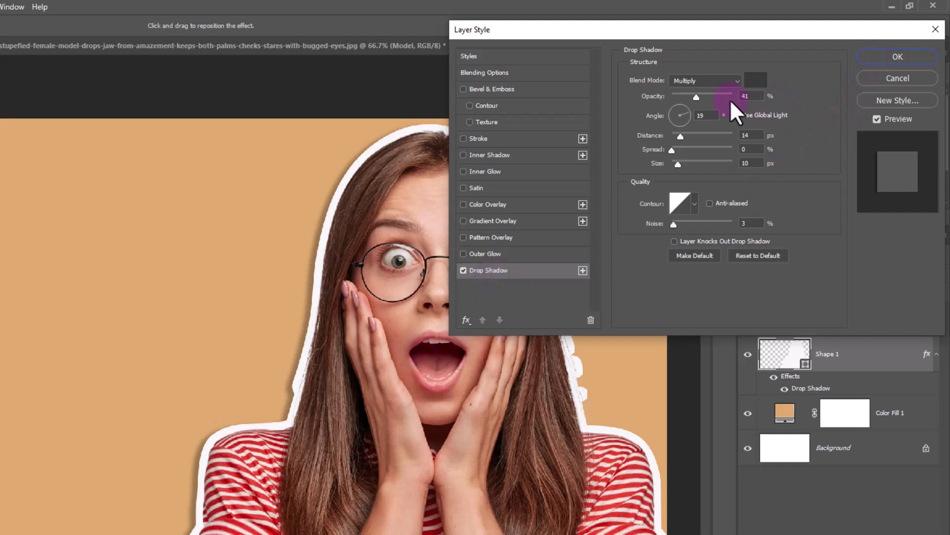
double_click(755, 97)
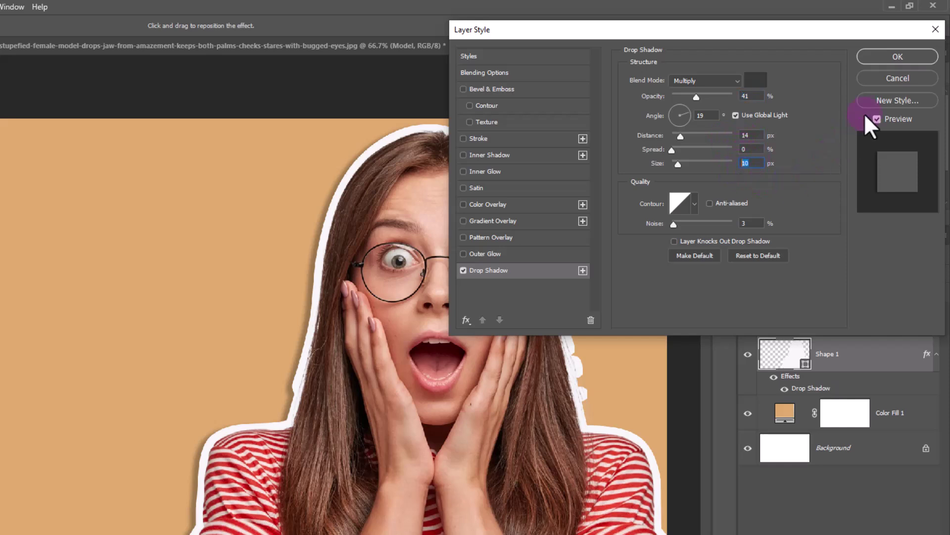
click(891, 64)
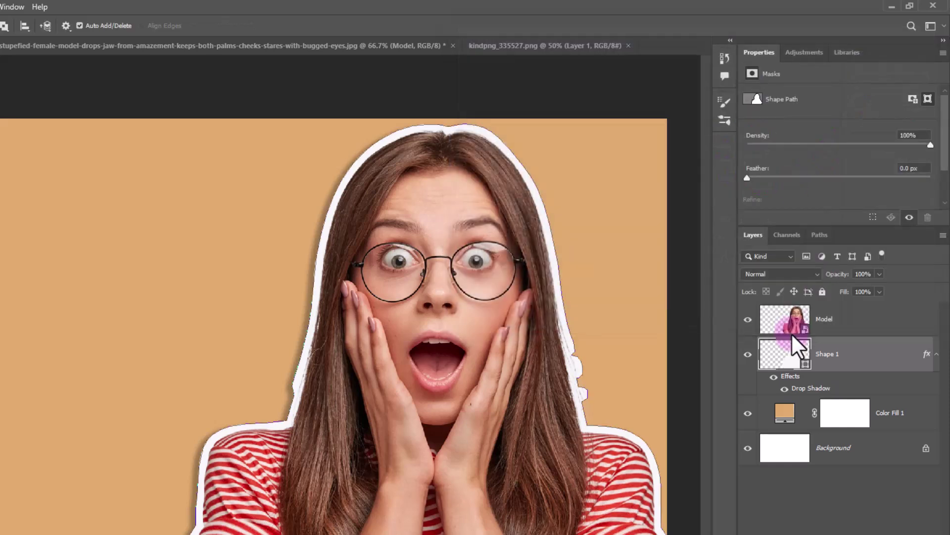
Step: Group the woman and her white border into a group named Model
shift+click(861, 334)
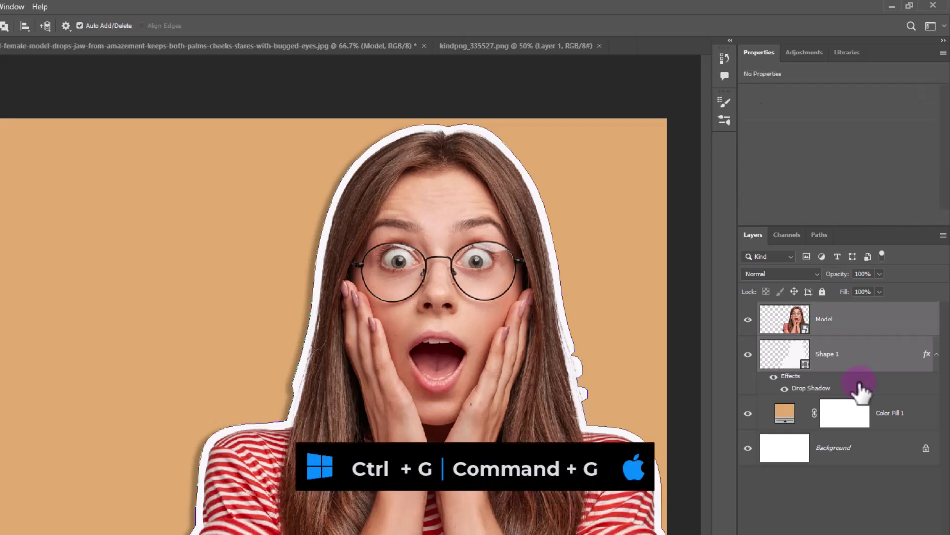
key(ctrl+g)
text(Model)
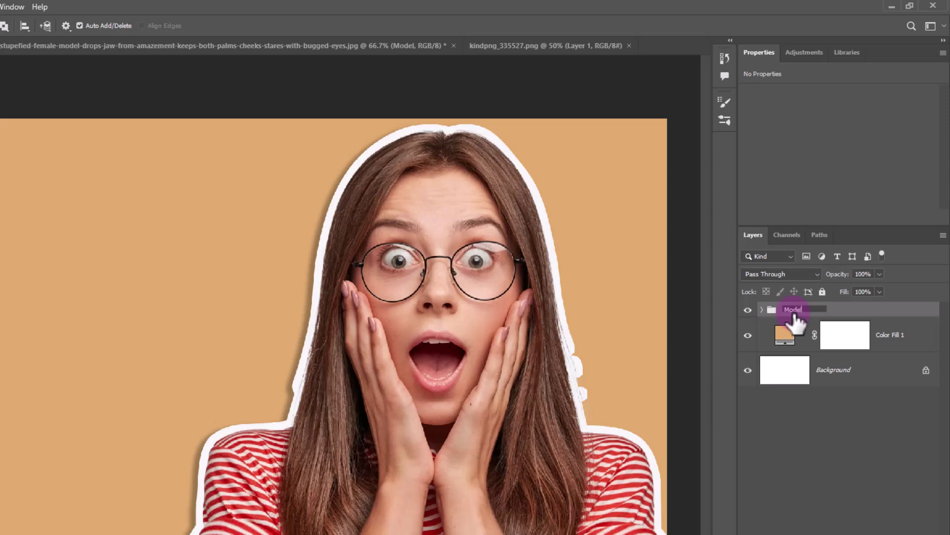
key(Return)
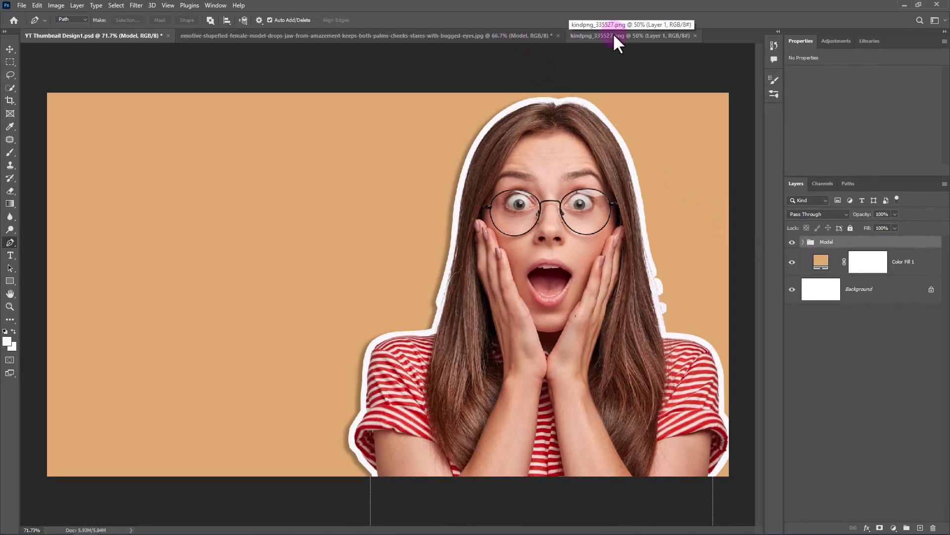
Step: Bring the fireworks image into the thumbnail, below the Model group, at 70% opacity
click(626, 35)
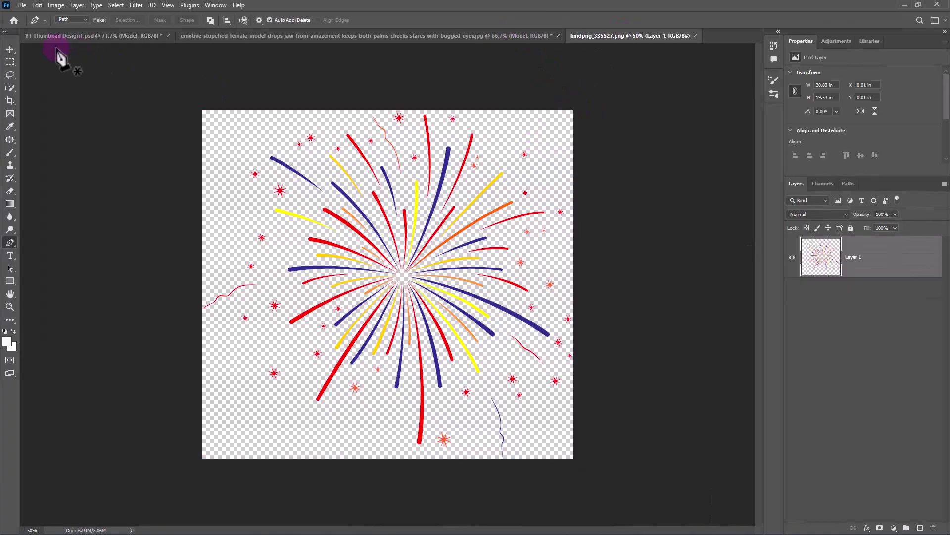
click(10, 49)
mouse_move(415, 192)
mouse_down()
mouse_move(350, 153)
mouse_move(399, 305)
mouse_move(371, 314)
mouse_move(300, 287)
mouse_move(262, 294)
mouse_up()
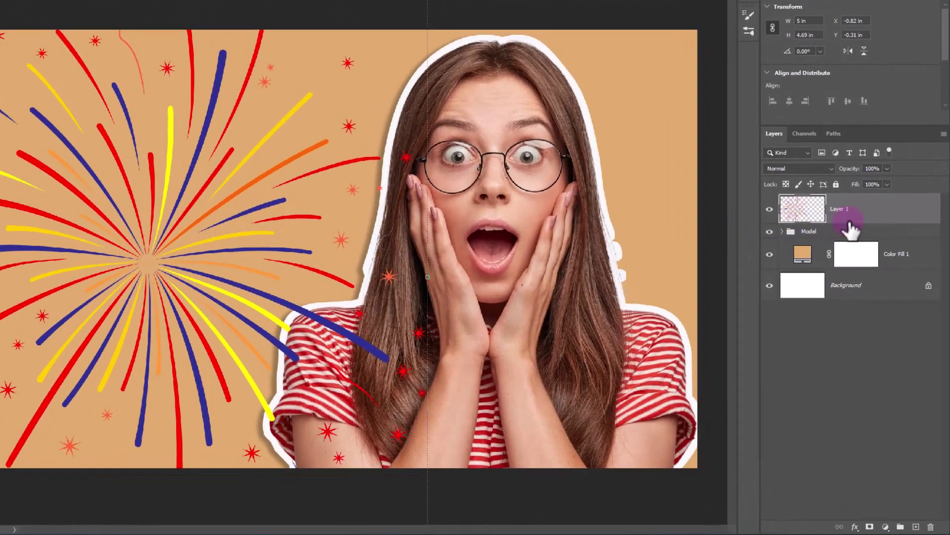
mouse_move(906, 238)
mouse_down()
mouse_move(926, 267)
mouse_move(923, 242)
mouse_up()
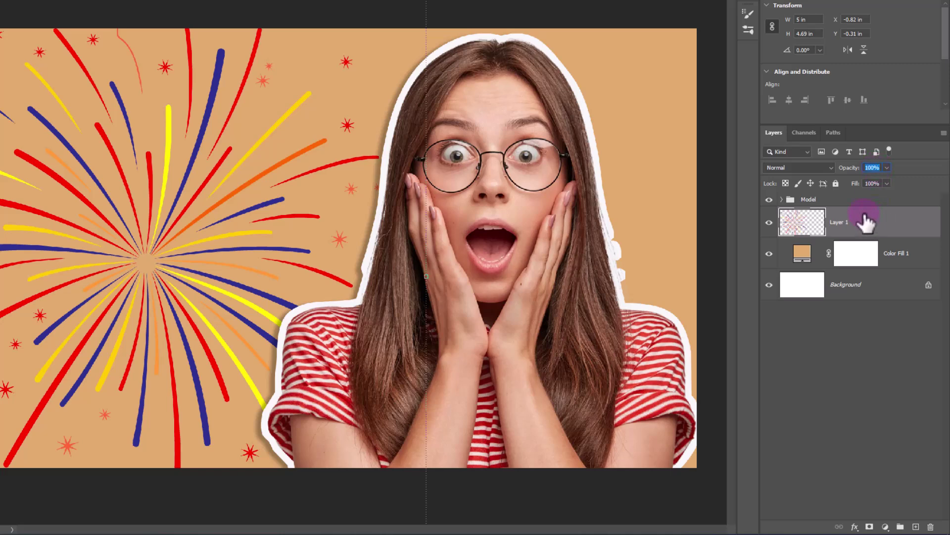
text(70)
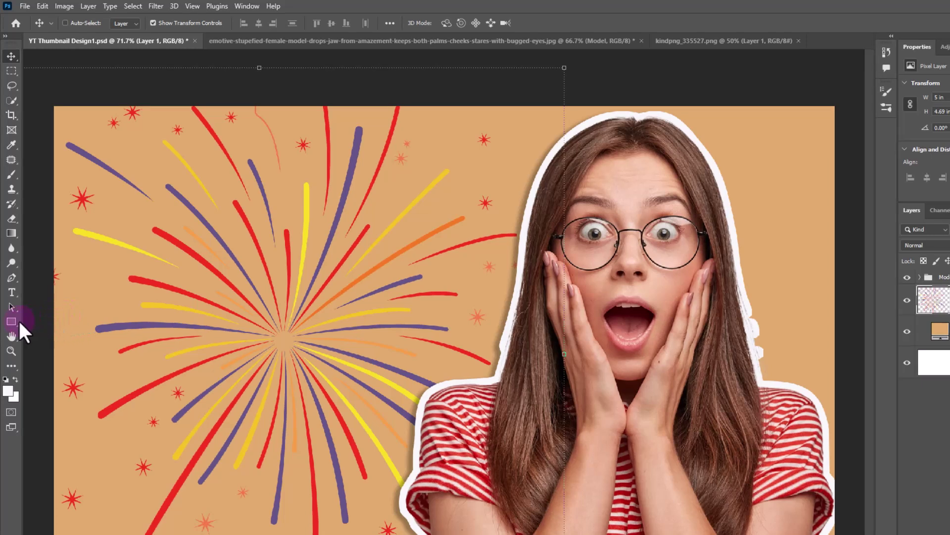
Step: Draw a white rectangle bar over the fireworks on the left
click(11, 322)
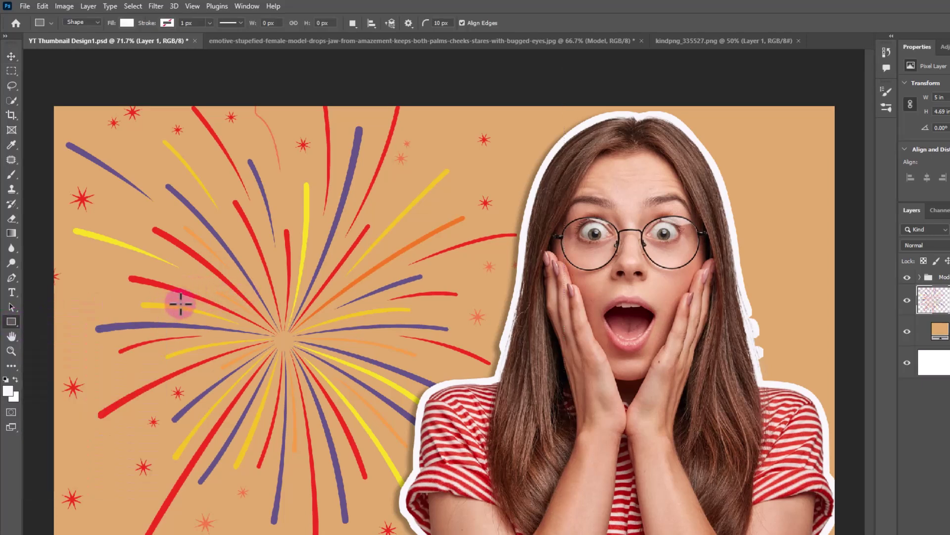
mouse_move(118, 207)
mouse_down()
mouse_move(446, 284)
mouse_move(432, 275)
mouse_up()
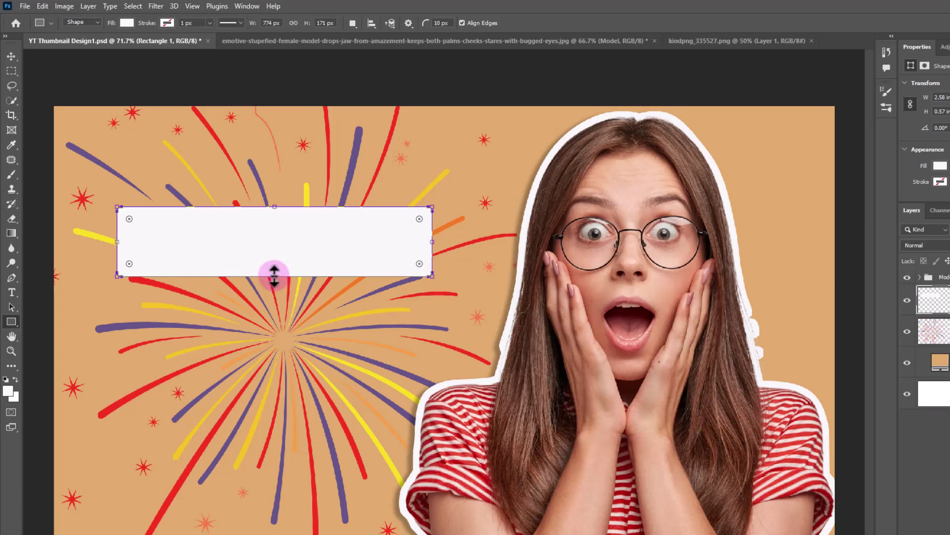
drag(274, 276, 274, 254)
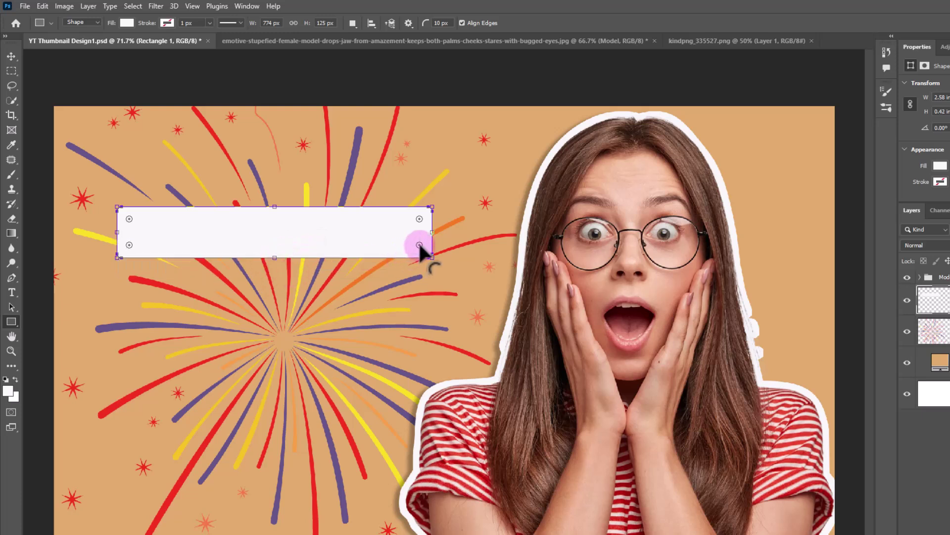
drag(455, 271, 446, 265)
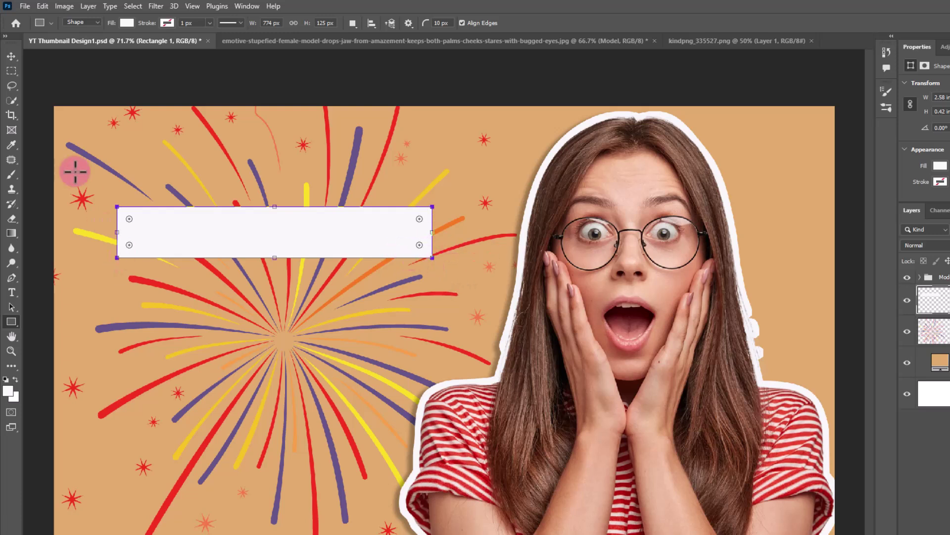
Step: Duplicate the bar into a taller middle bar and a third bar below
click(11, 57)
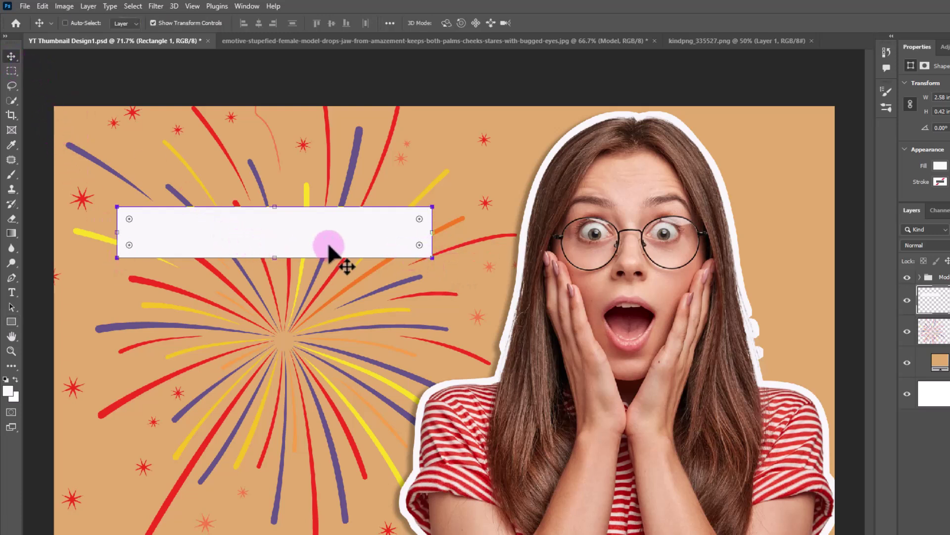
key(ctrl+j)
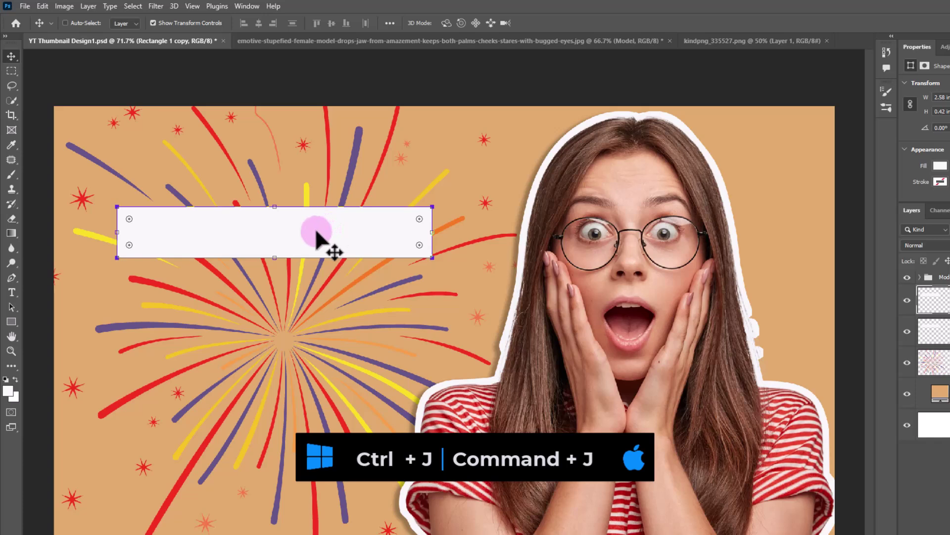
mouse_move(328, 243)
mouse_down()
mouse_move(303, 296)
mouse_move(270, 249)
mouse_up()
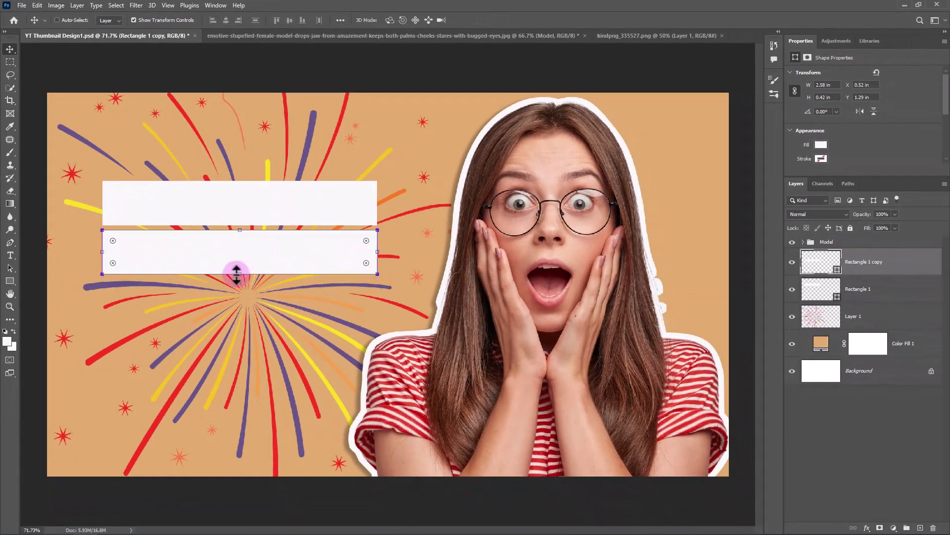
drag(240, 274, 240, 285)
key(Return)
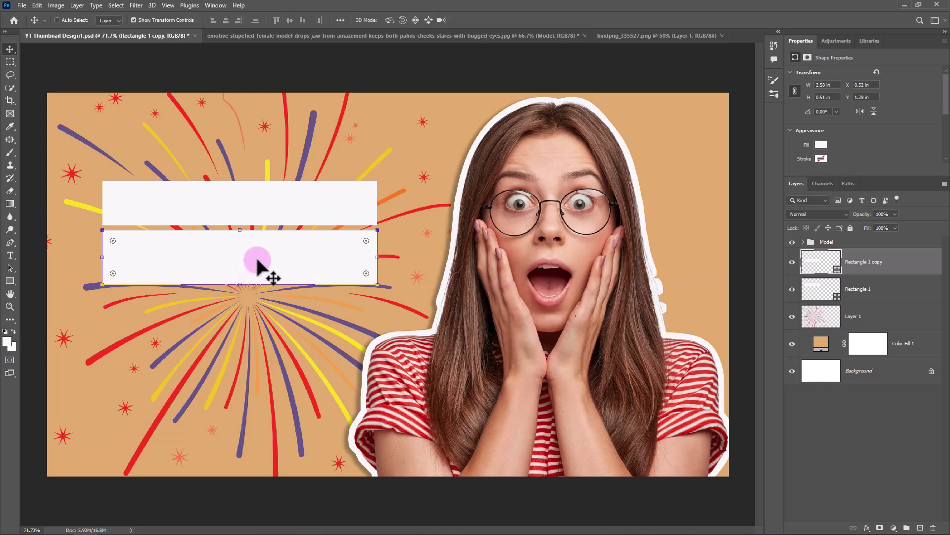
ctrl+click(272, 211)
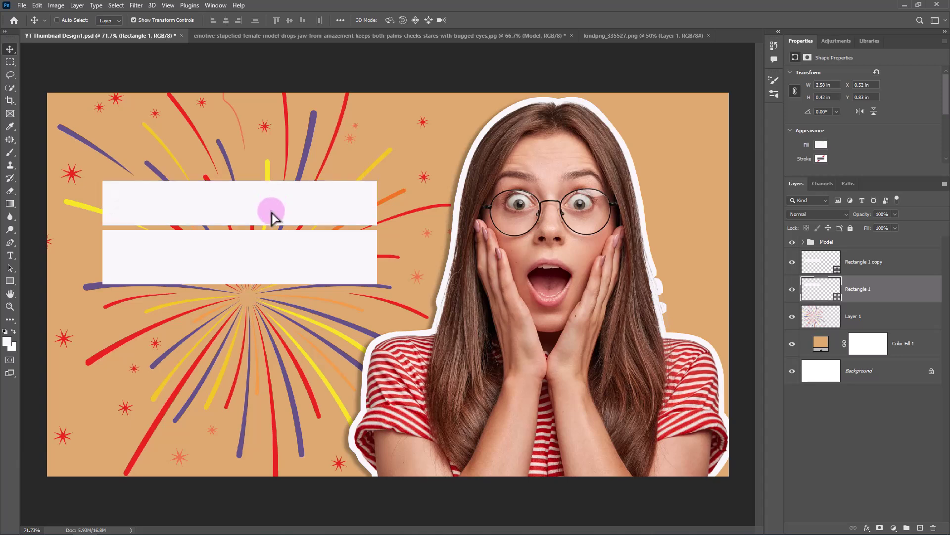
drag(272, 210, 267, 319)
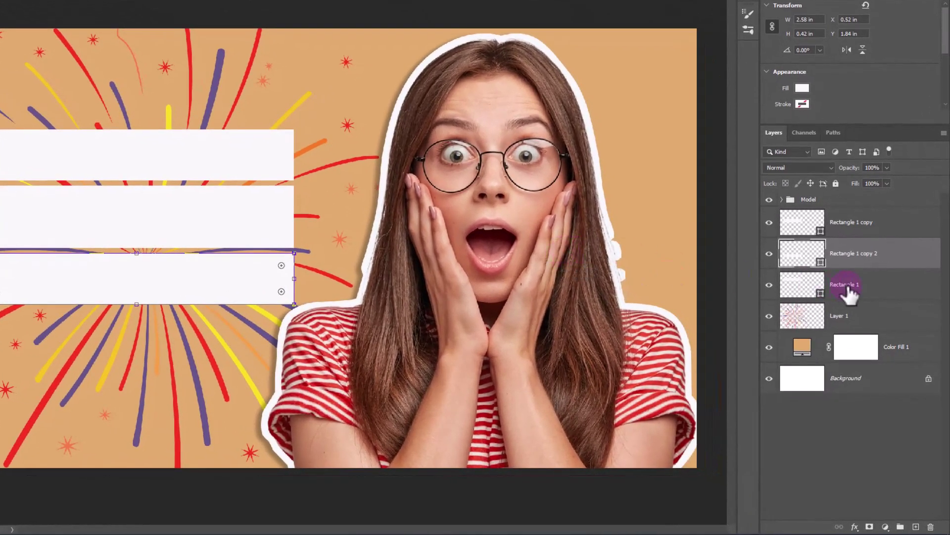
Step: Convert the three rectangle layers into a single smart object
shift+click(847, 291)
shift+click(860, 234)
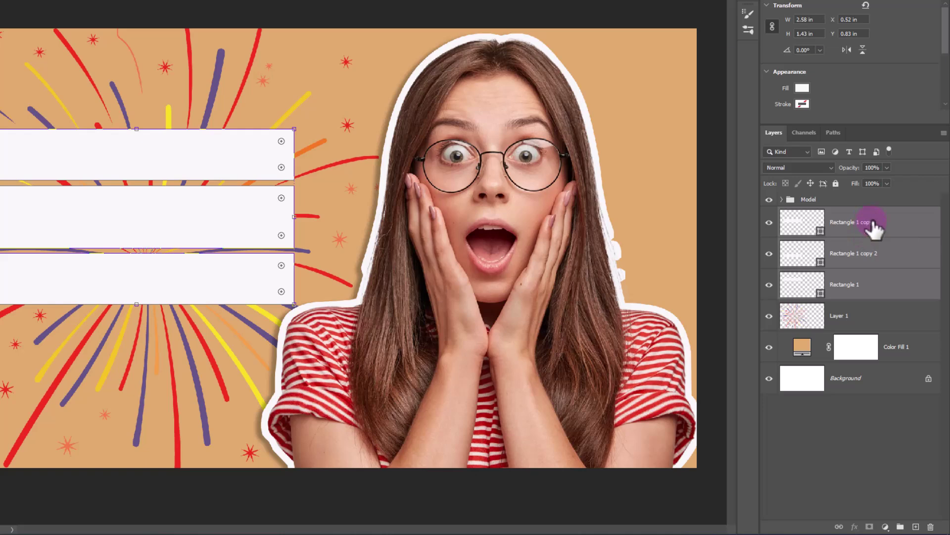
right_click(883, 226)
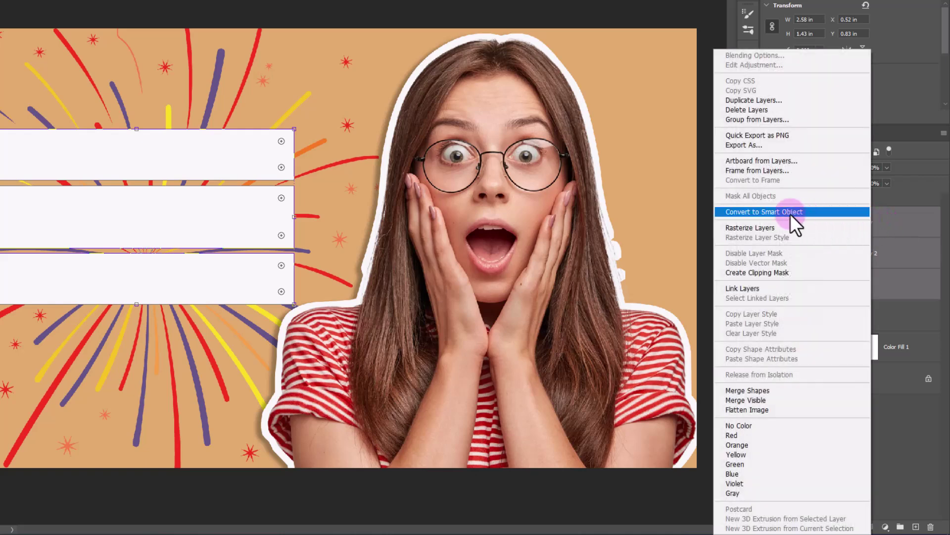
click(756, 212)
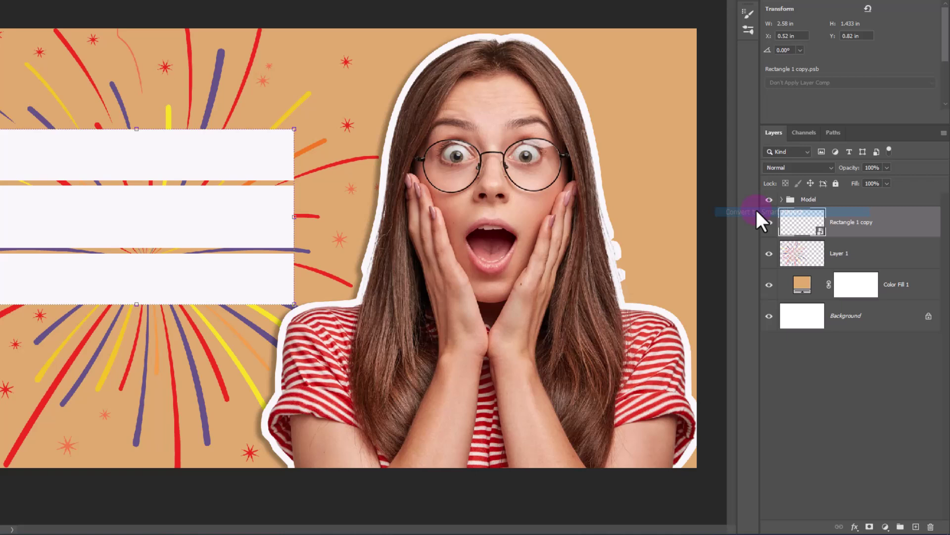
Step: Inside the smart object, fill the top bar with blue
double_click(798, 226)
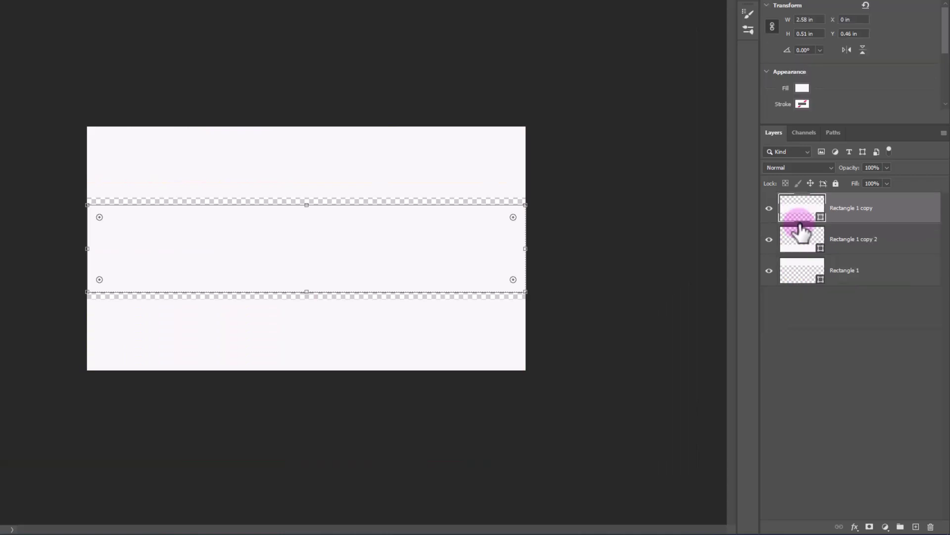
click(792, 240)
click(800, 272)
double_click(804, 275)
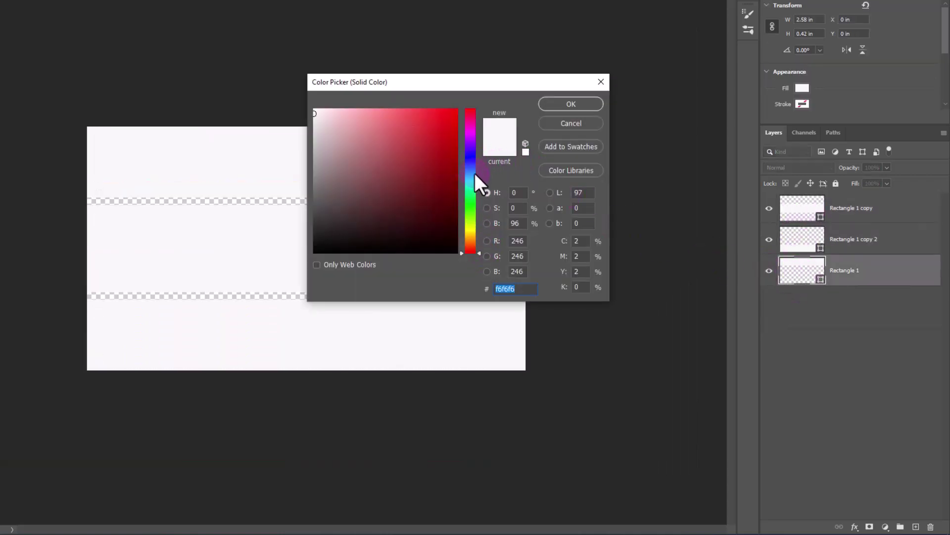
click(470, 168)
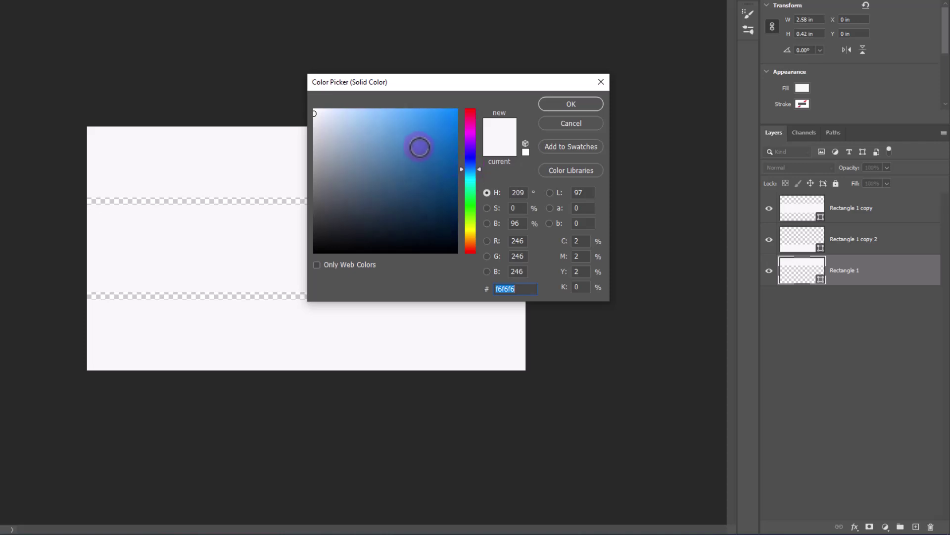
click(423, 146)
drag(423, 147, 417, 147)
click(568, 104)
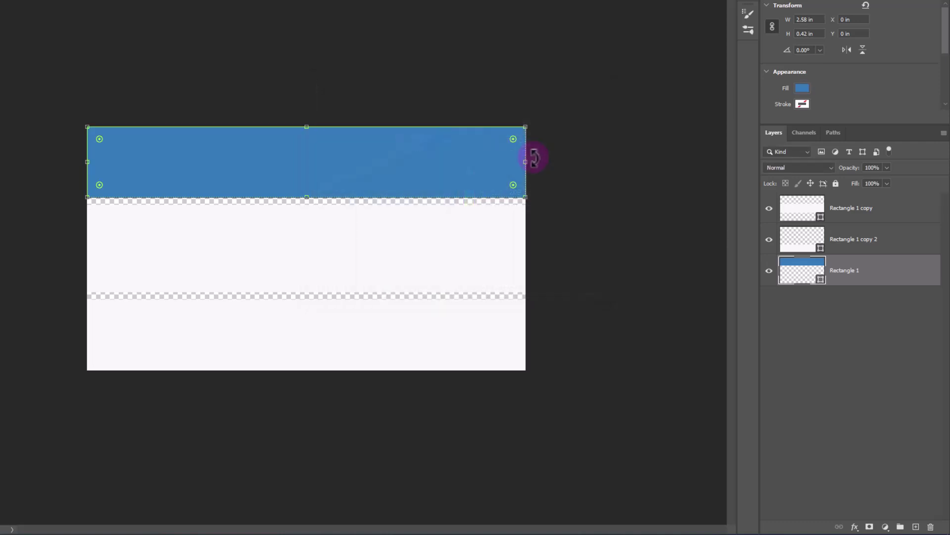
Step: Fill the middle bar with bright yellow
click(447, 257)
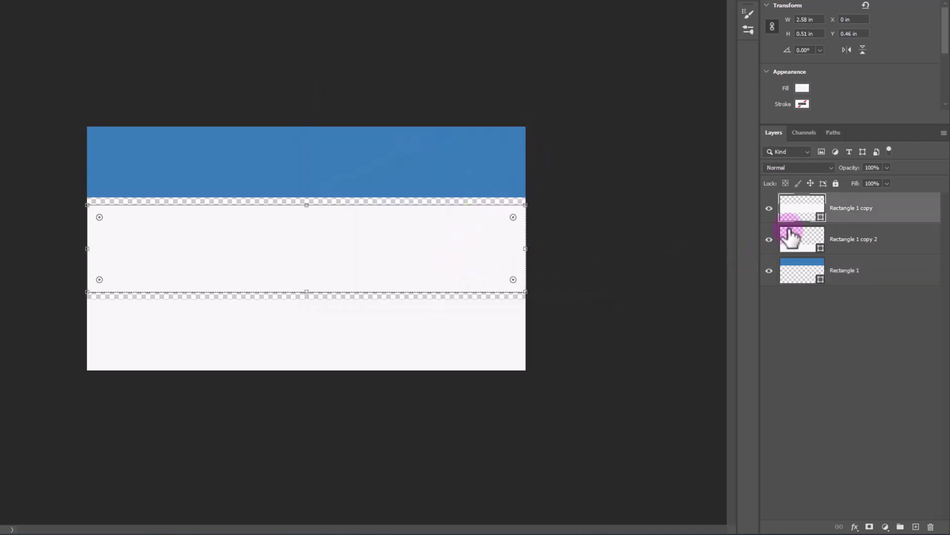
double_click(793, 211)
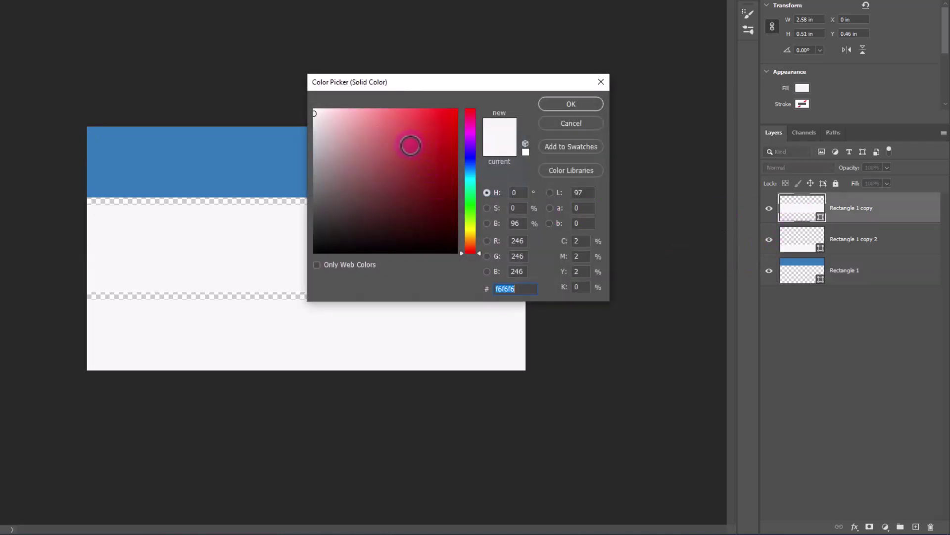
click(410, 144)
drag(471, 183, 469, 232)
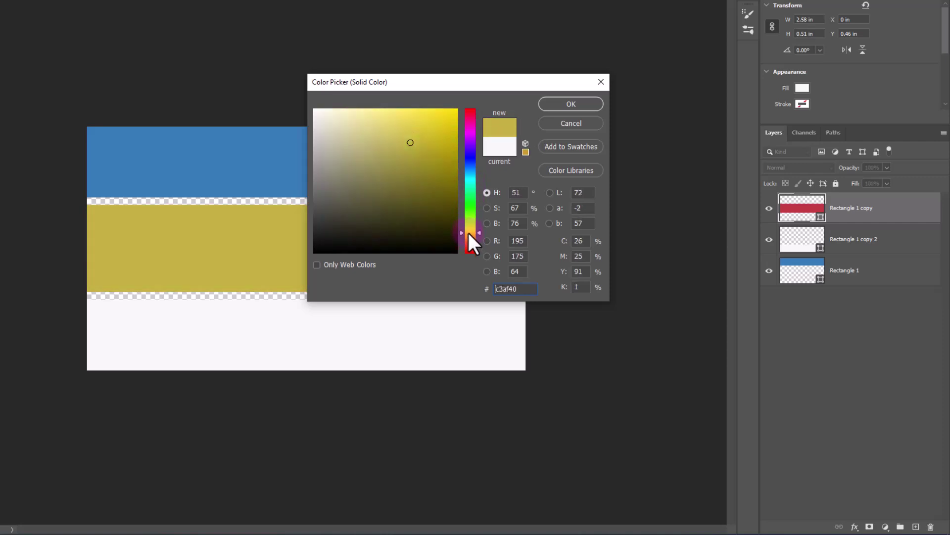
click(431, 124)
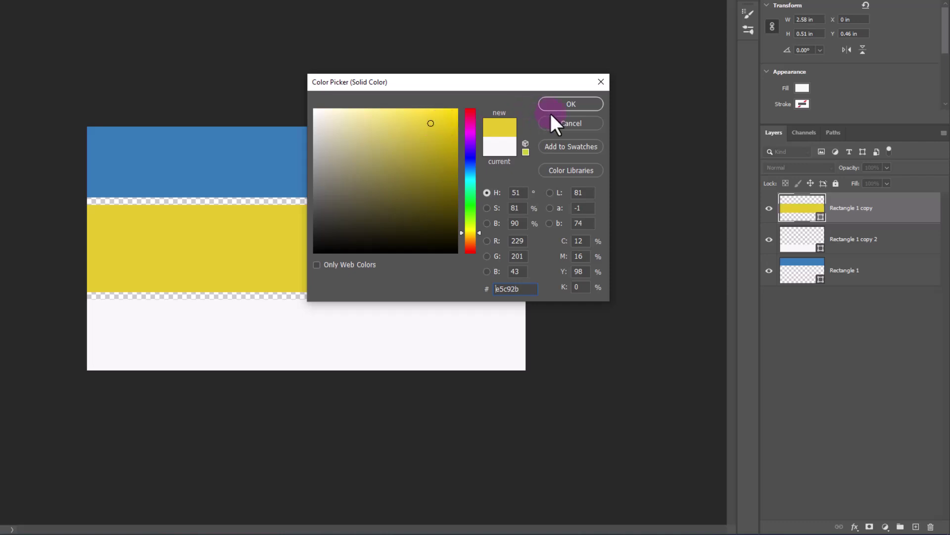
click(565, 102)
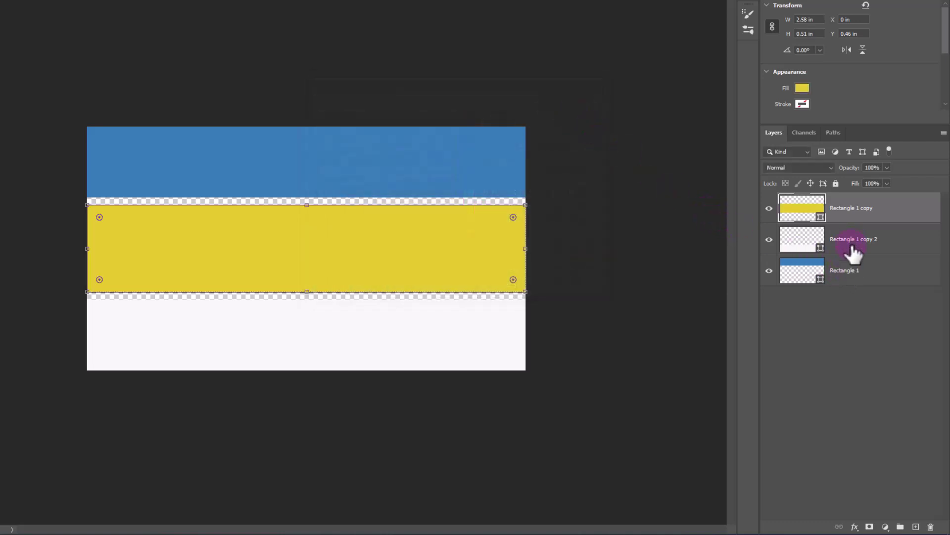
Step: Fill the bottom bar with the same blue sampled from the top bar
click(854, 250)
double_click(798, 240)
click(281, 149)
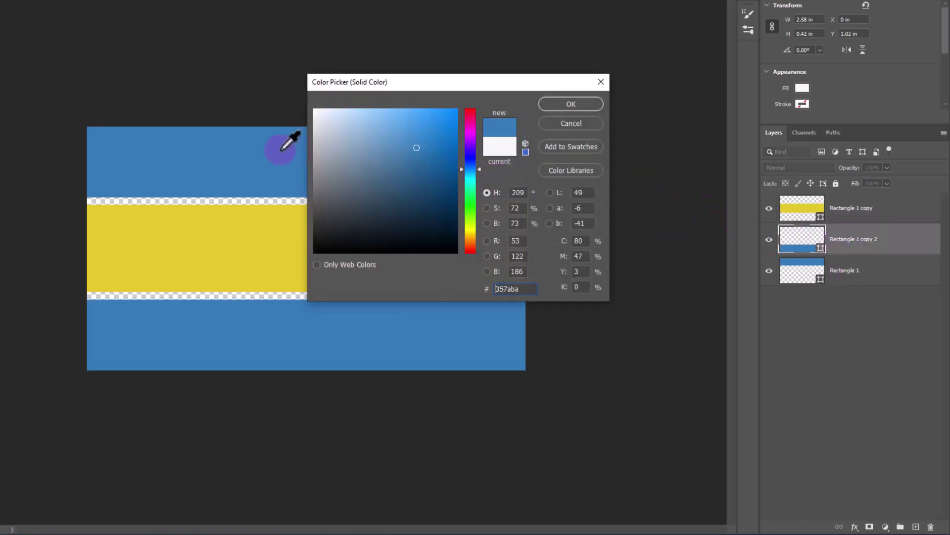
click(570, 104)
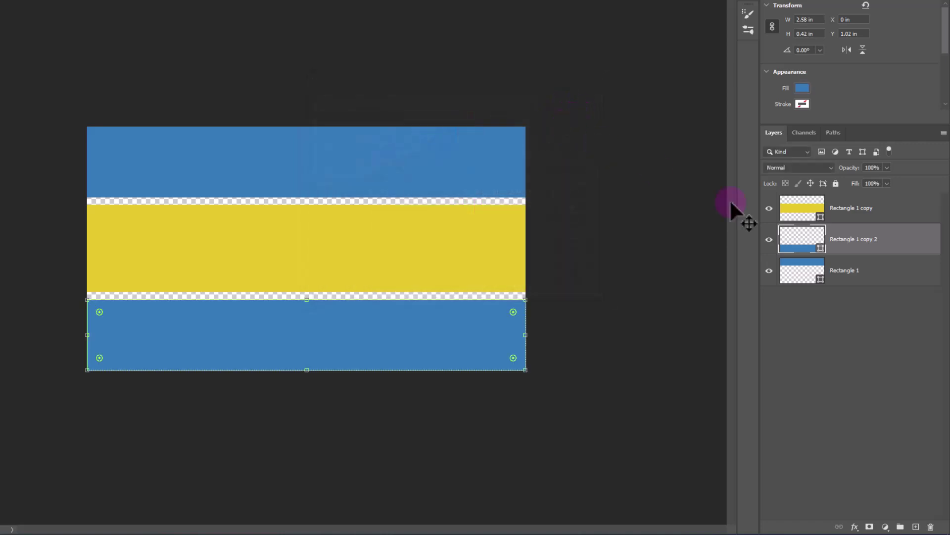
click(929, 218)
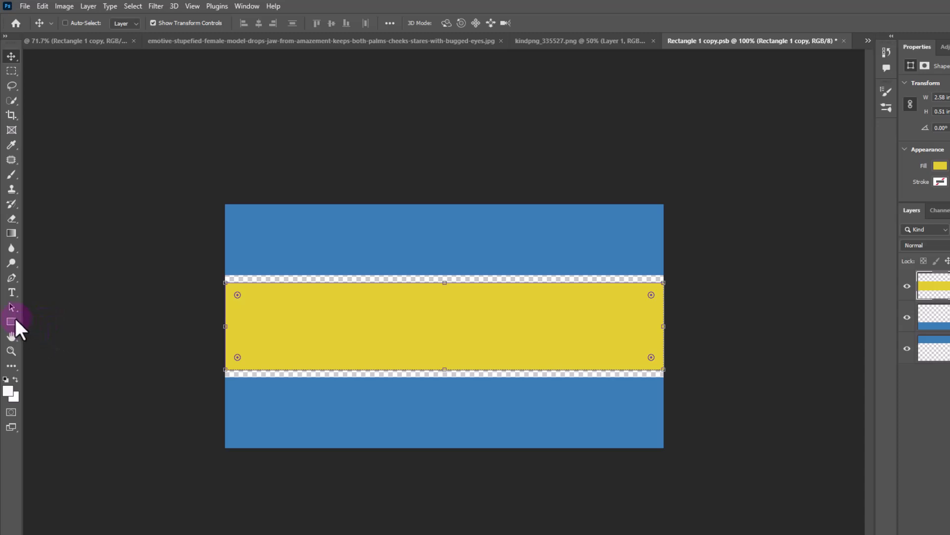
Step: Type the white bold italic headline THIS VIDEO GOT above the stripes at 22 pt
click(9, 295)
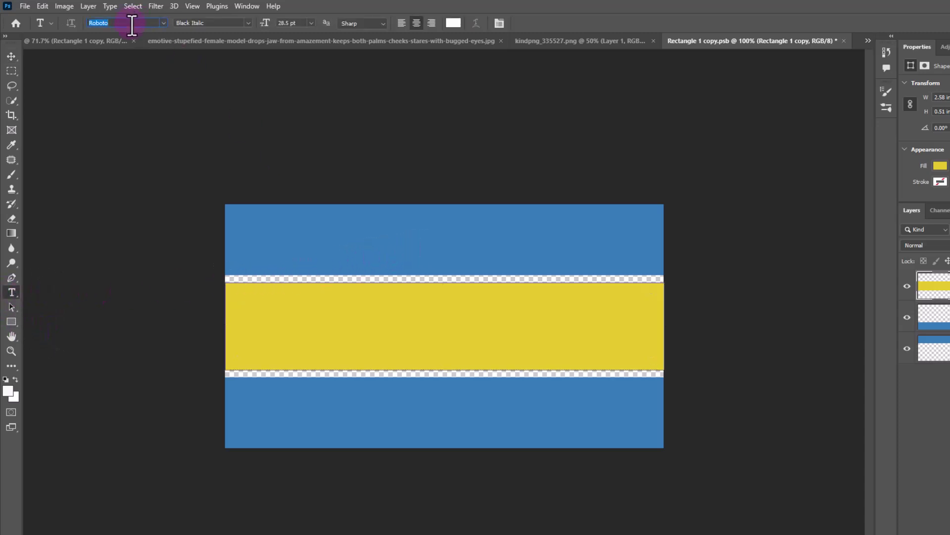
click(445, 244)
text(THIS)
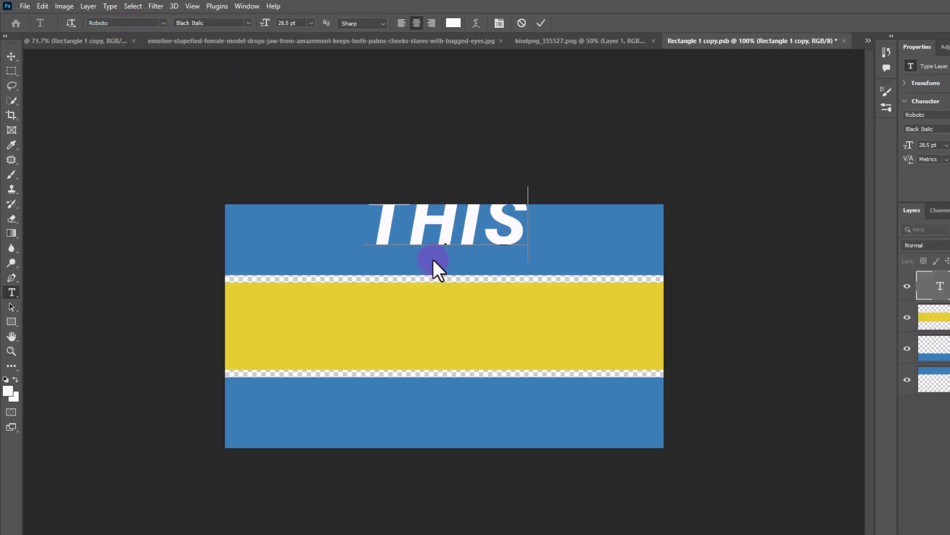
text( VIDEO GO)
key(ctrl+a)
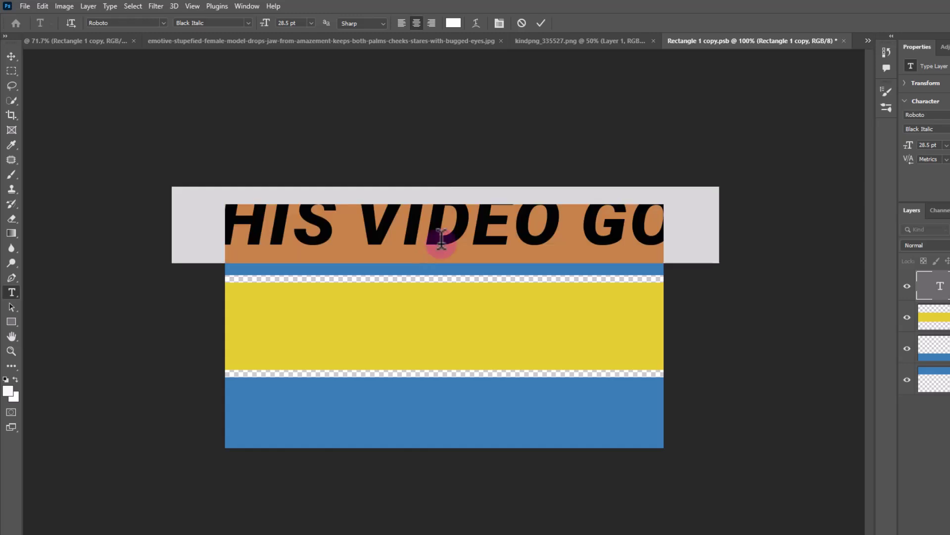
drag(268, 24, 266, 31)
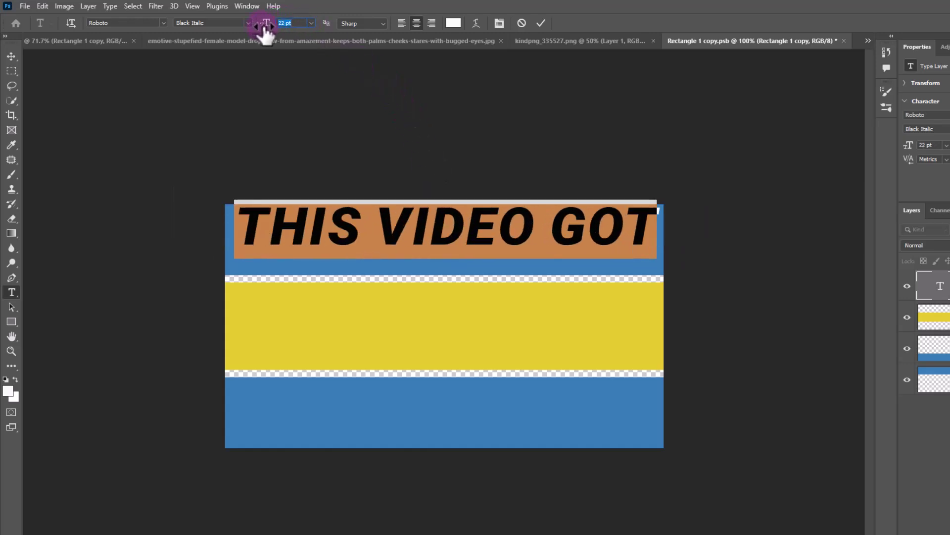
click(541, 23)
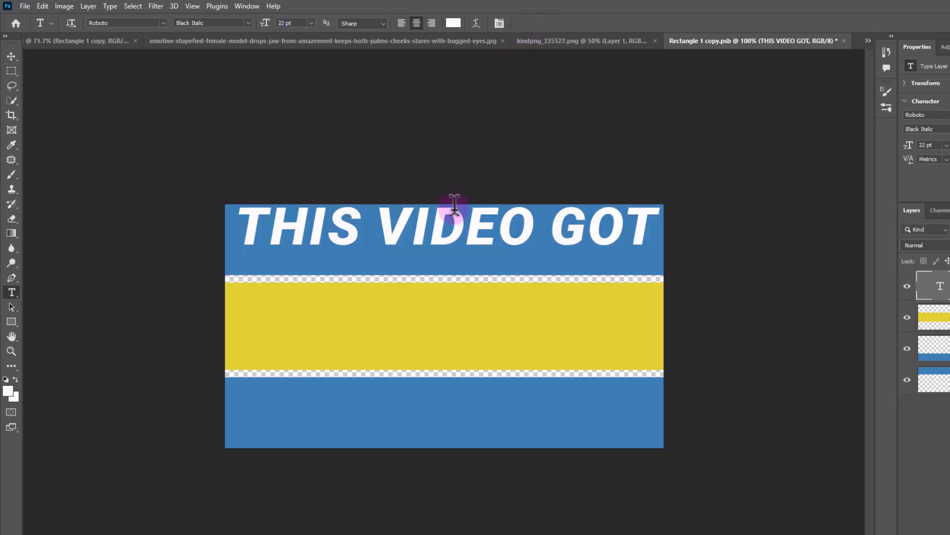
Step: Lower the headline into the top blue stripe and place a copy on the yellow stripe
click(11, 56)
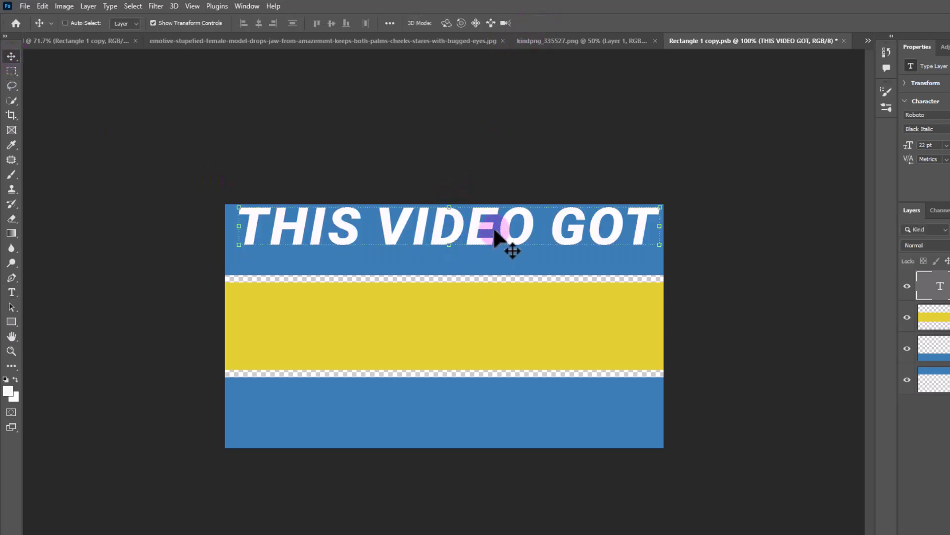
drag(494, 228, 497, 243)
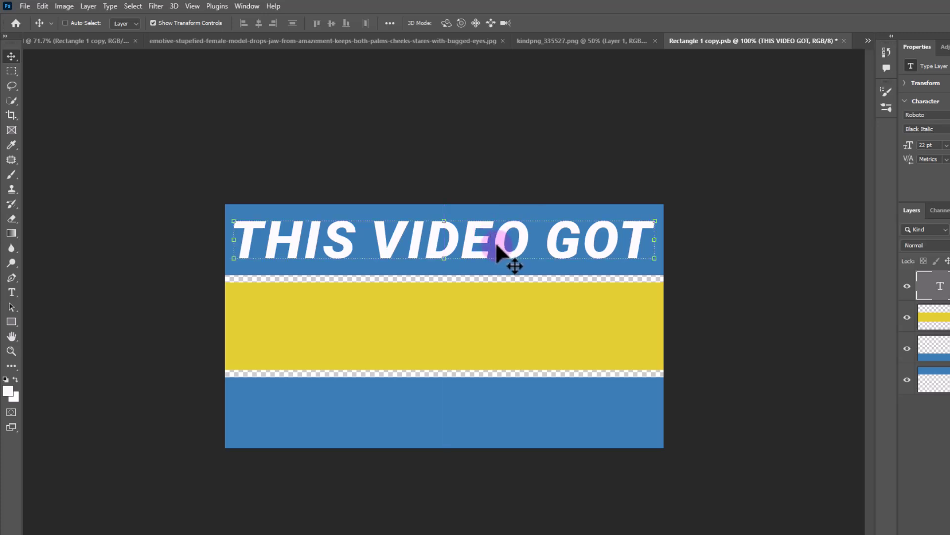
drag(497, 246, 513, 329)
Step: Settle the copied headline in the yellow band and recolour it near-black
drag(934, 307, 941, 293)
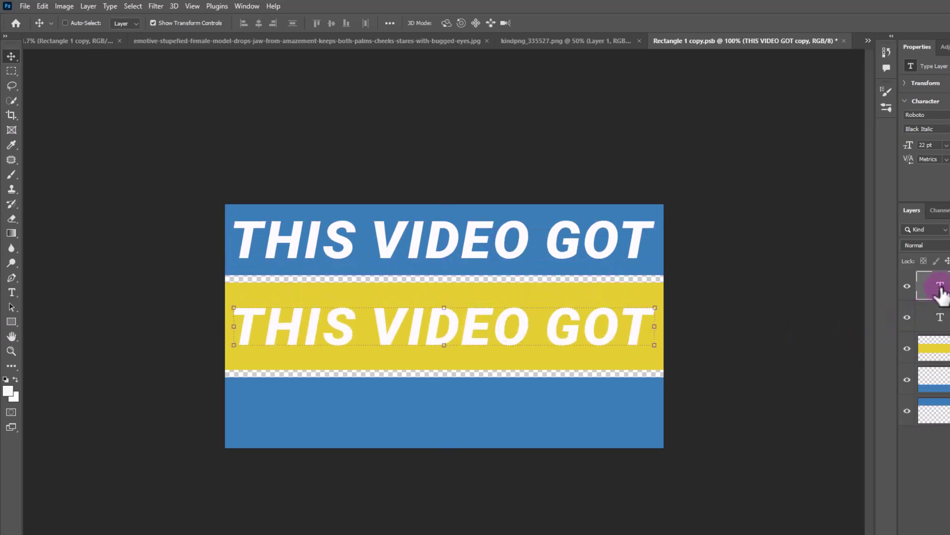
double_click(939, 287)
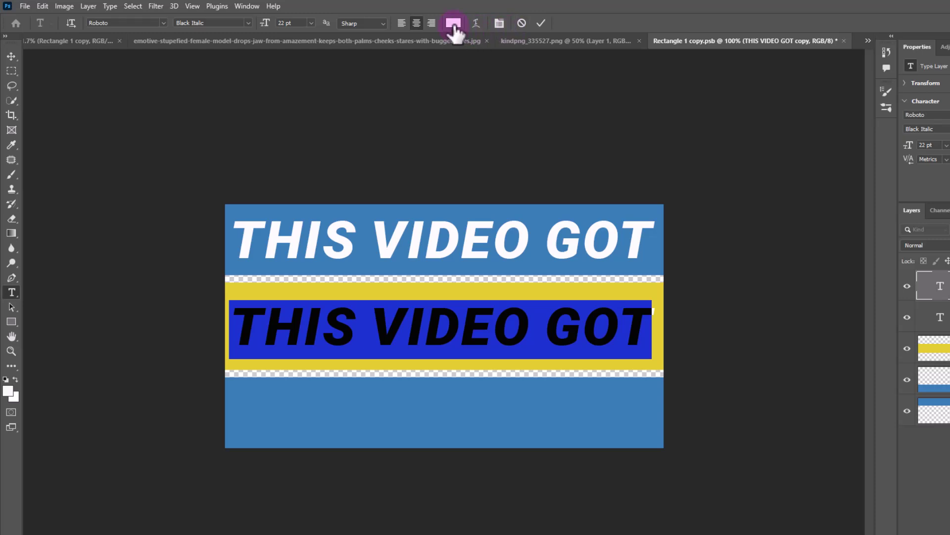
click(453, 23)
drag(479, 293, 439, 320)
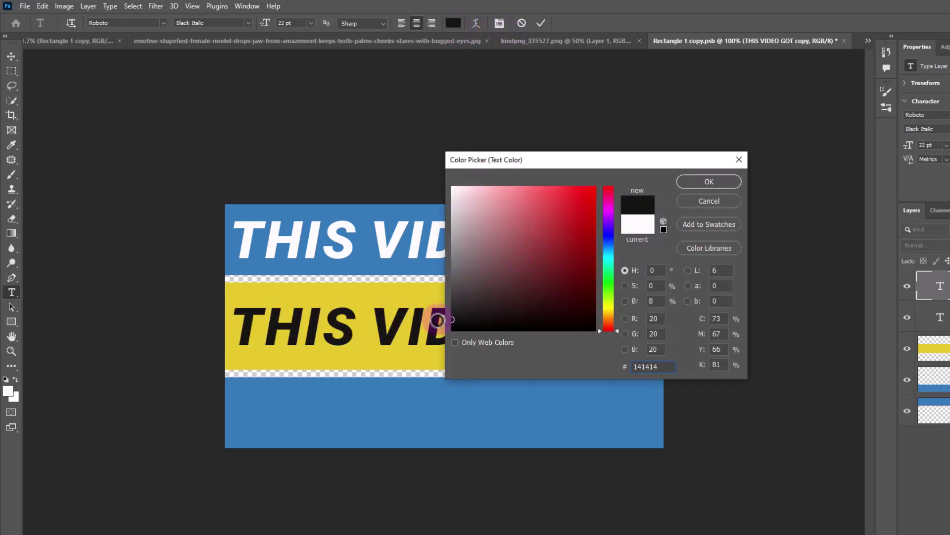
click(722, 184)
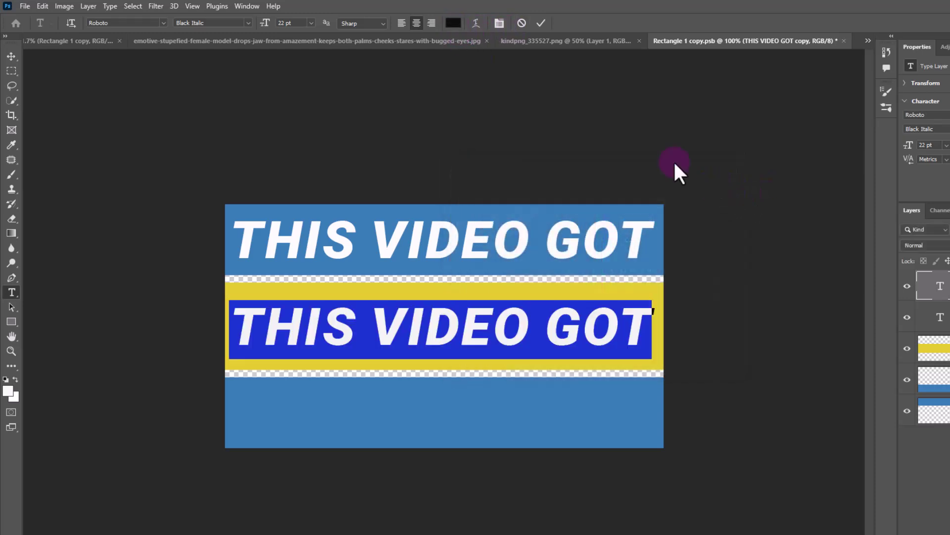
click(543, 24)
key(v)
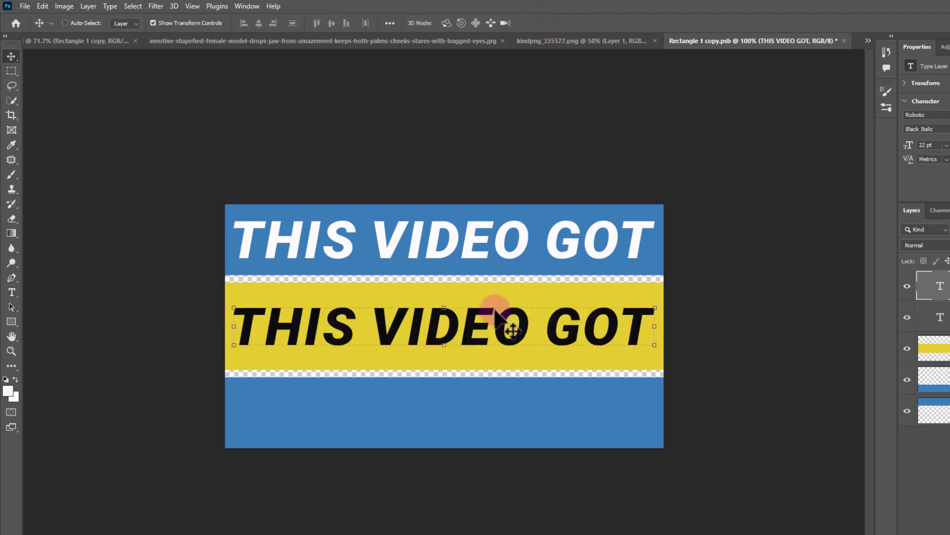
Step: Retype the copied text to read 1M VIEWS
double_click(495, 327)
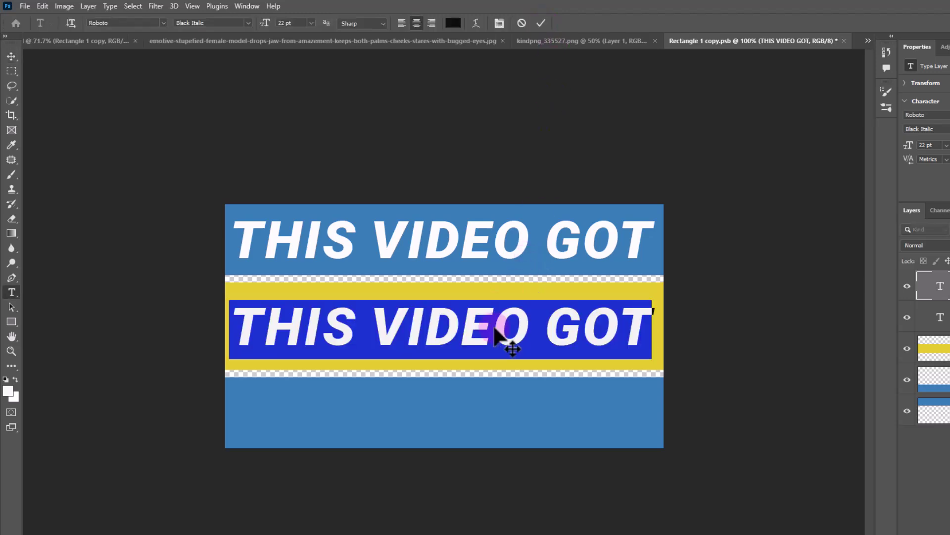
text(1M)
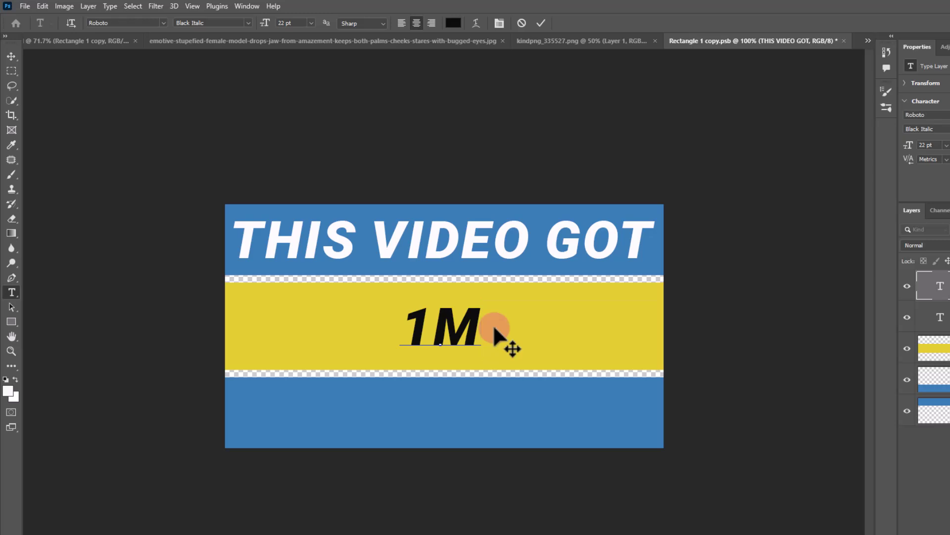
text( B)
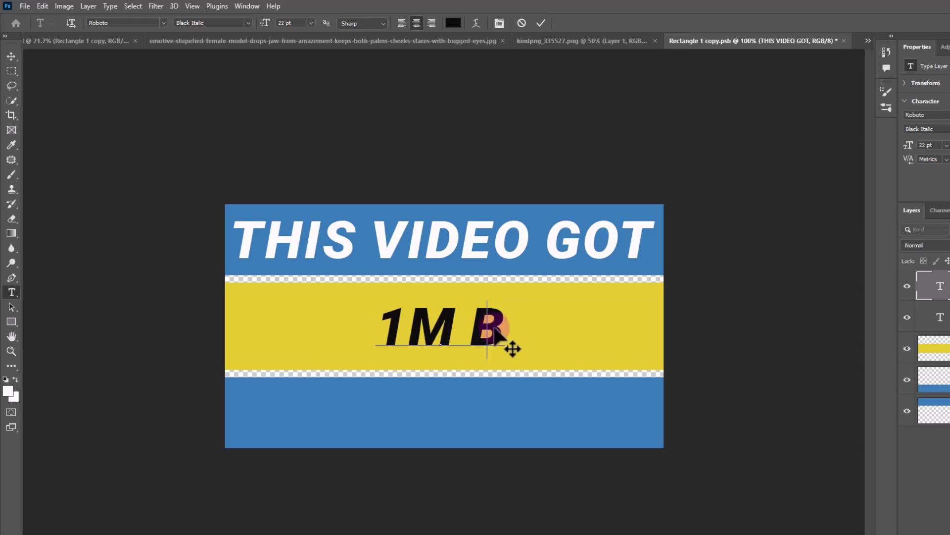
key(BackSpace)
text(VIE)
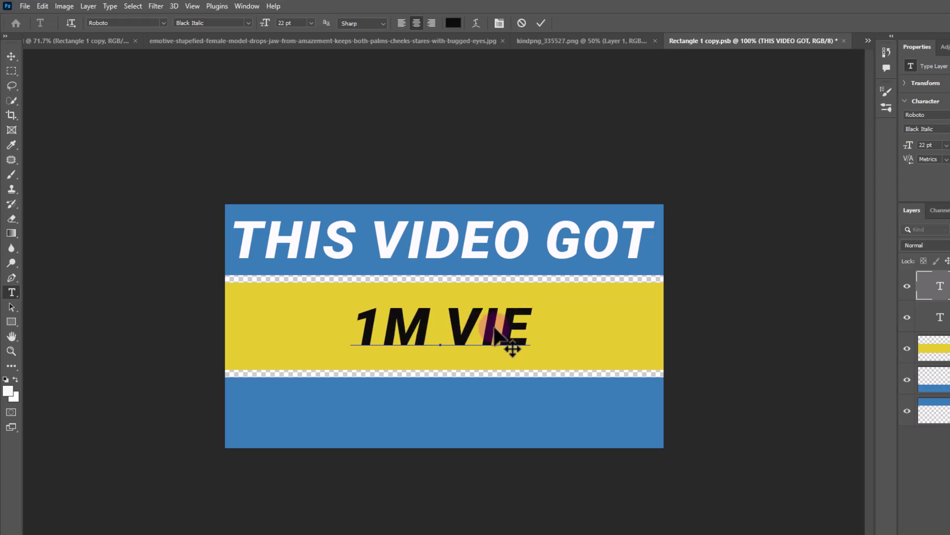
text(WS)
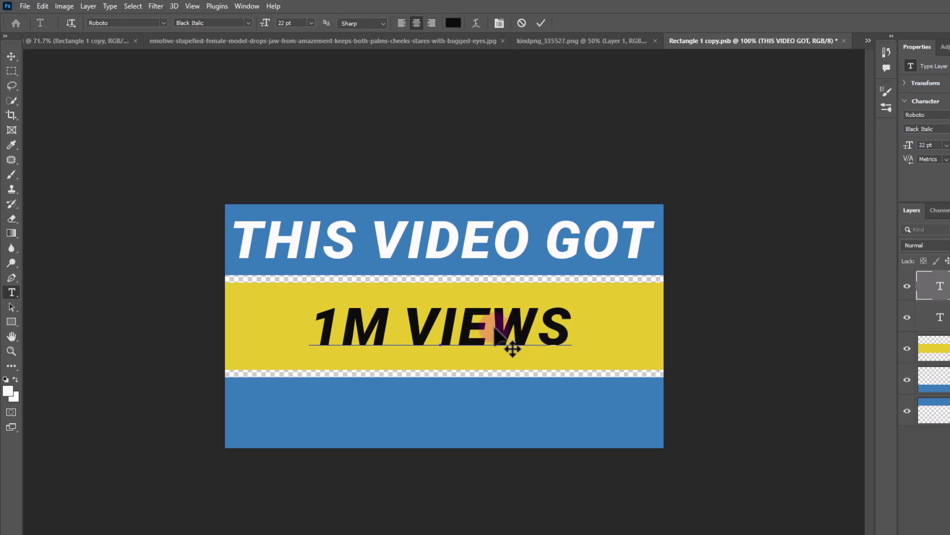
Step: Enlarge 1M VIEWS to 35 pt and move it down into the yellow band
key(ctrl+a)
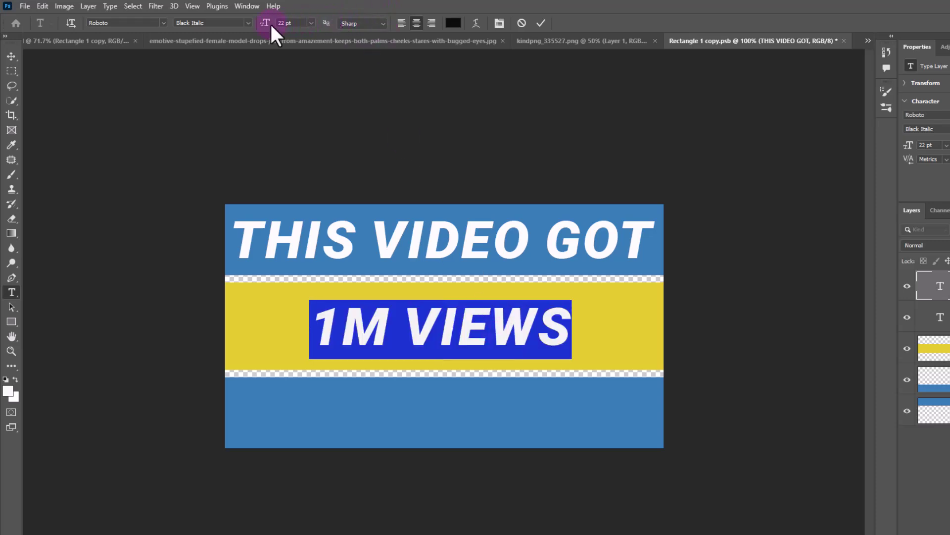
drag(271, 25, 287, 23)
click(292, 24)
key(Down)
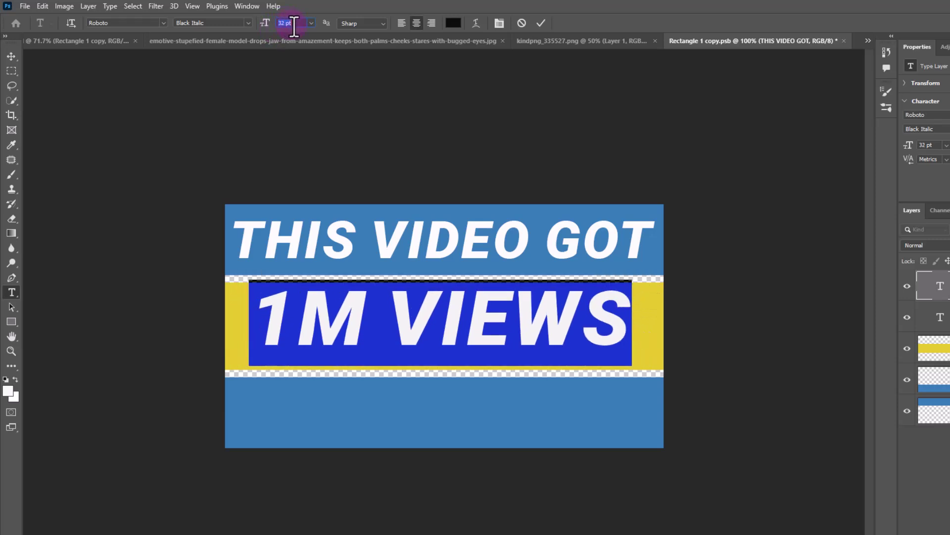
key(Up)
key(Up)
key(Up)
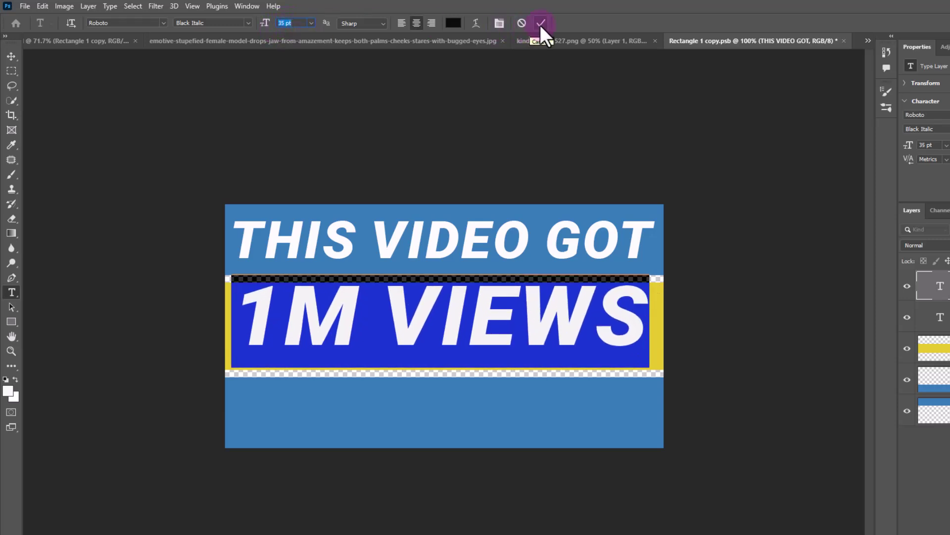
click(540, 23)
key(v)
drag(515, 307, 512, 327)
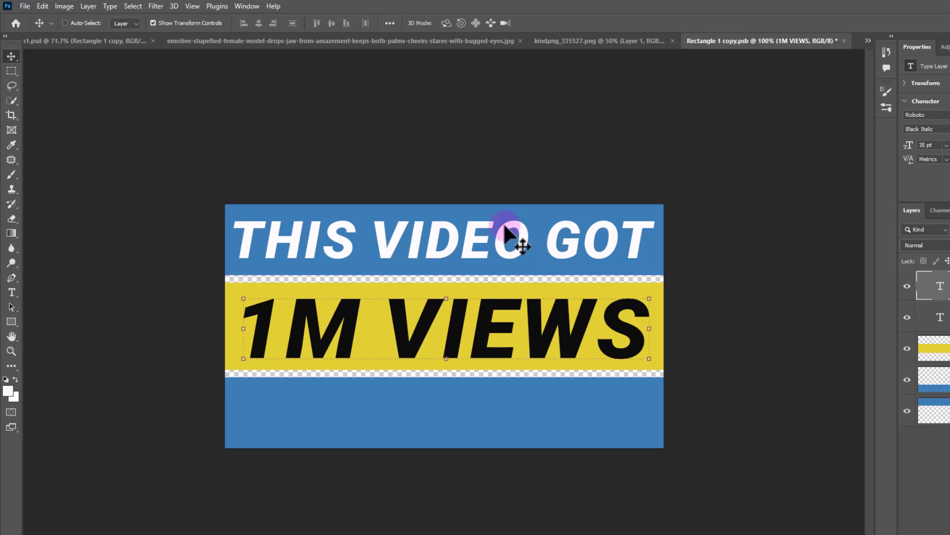
Step: Duplicate THIS VIDEO GOT into the bottom blue band and retype it as IN 2 WEEKS!
ctrl+click(509, 240)
drag(509, 240, 511, 414)
double_click(511, 414)
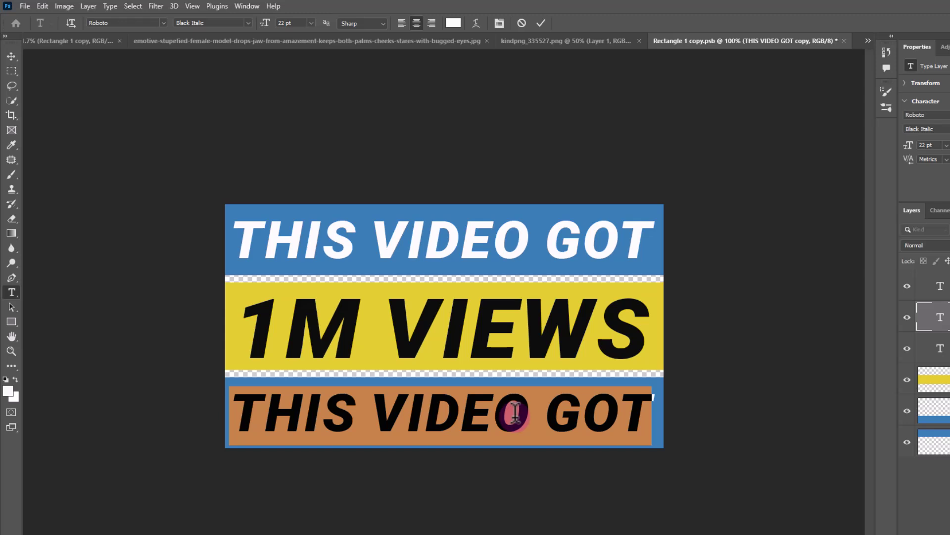
text(IN 2)
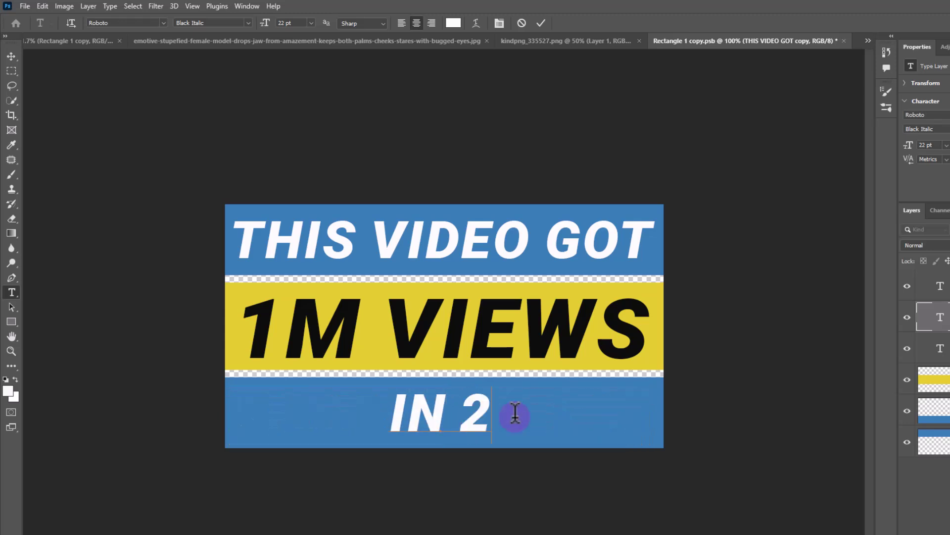
text( WEEKS)
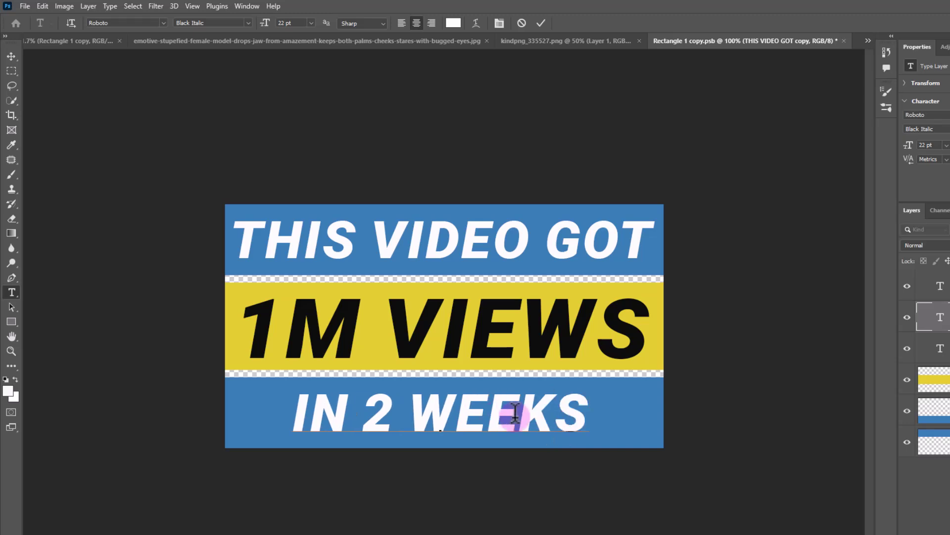
text(!)
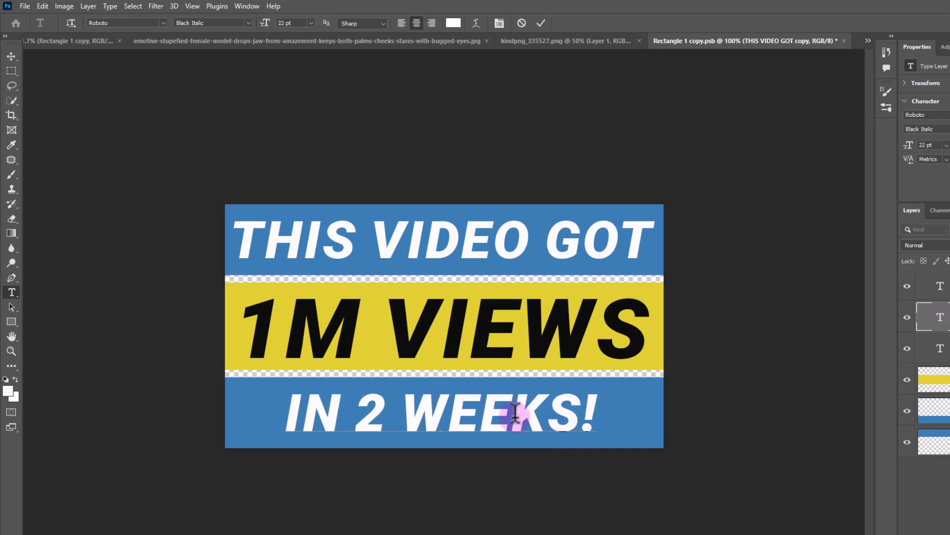
Step: Enlarge IN 2 WEEKS! to 27 pt and centre it in the bottom band
key(ctrl+a)
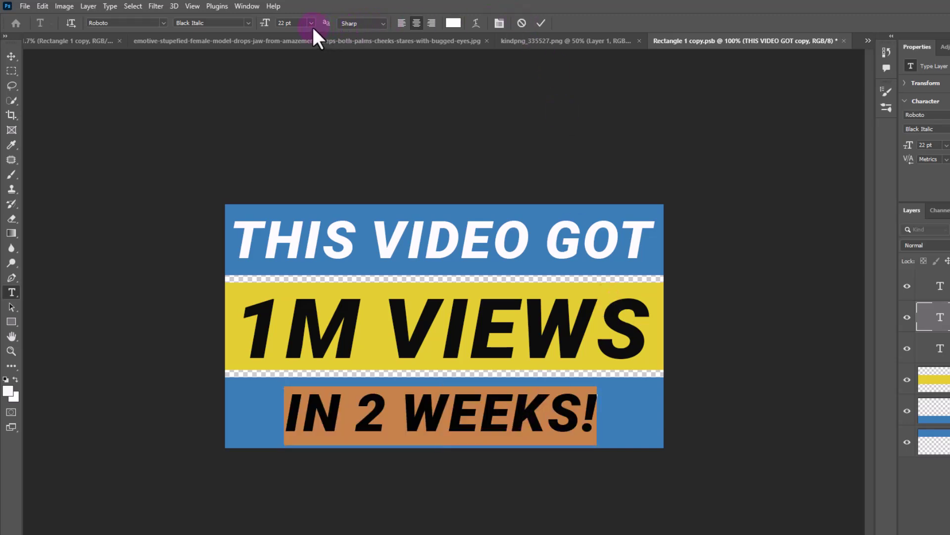
click(311, 23)
click(306, 25)
drag(267, 24, 273, 30)
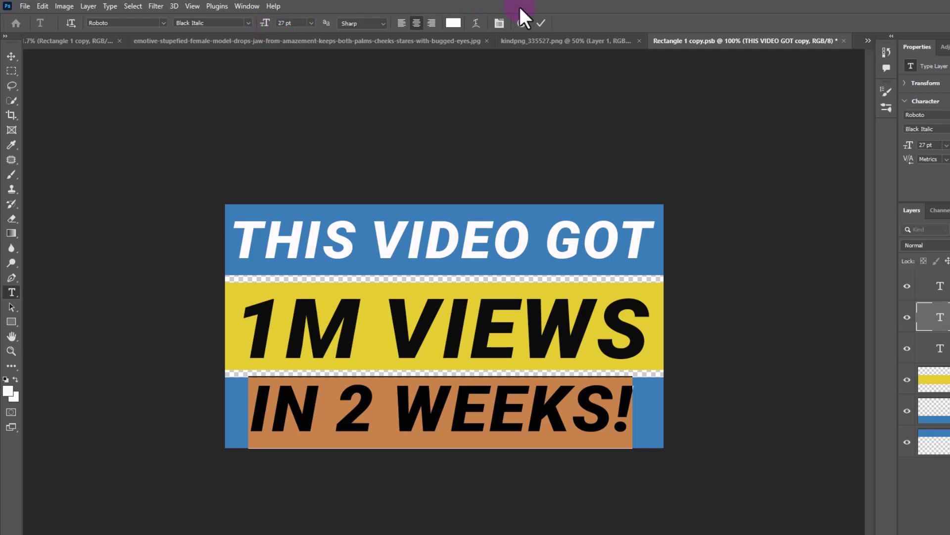
click(542, 23)
key(v)
drag(505, 418, 487, 413)
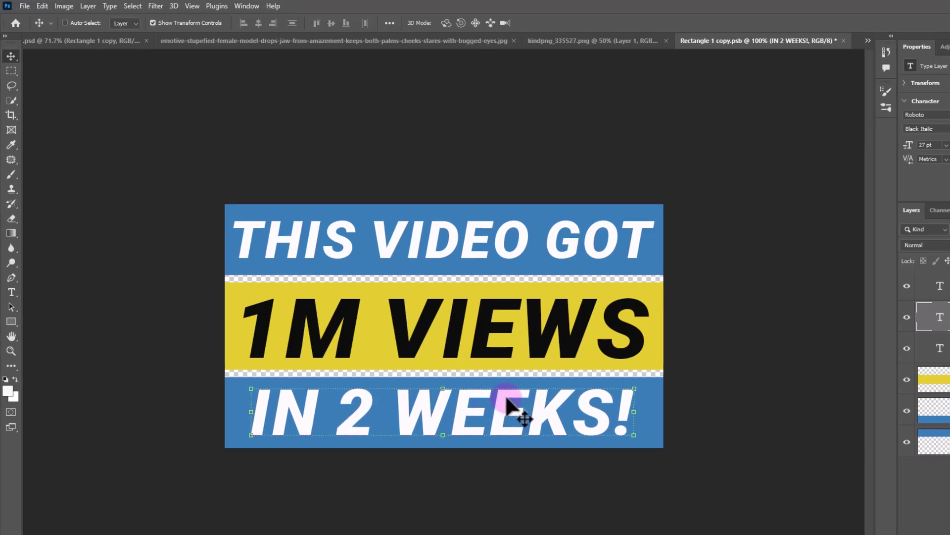
Step: Select the THIS VIDEO GOT layer and add a Drop Shadow layer style
key(alt+bracketleft)
click(935, 277)
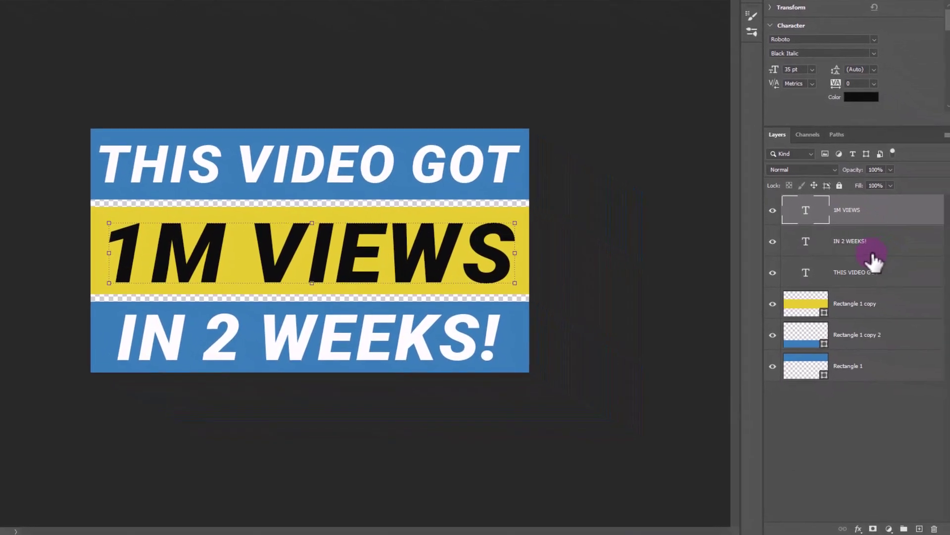
click(874, 278)
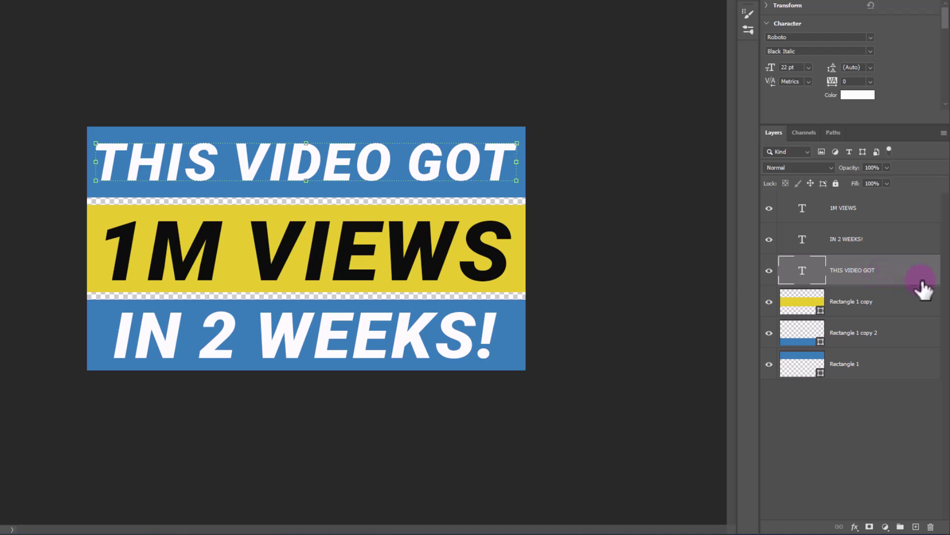
click(810, 299)
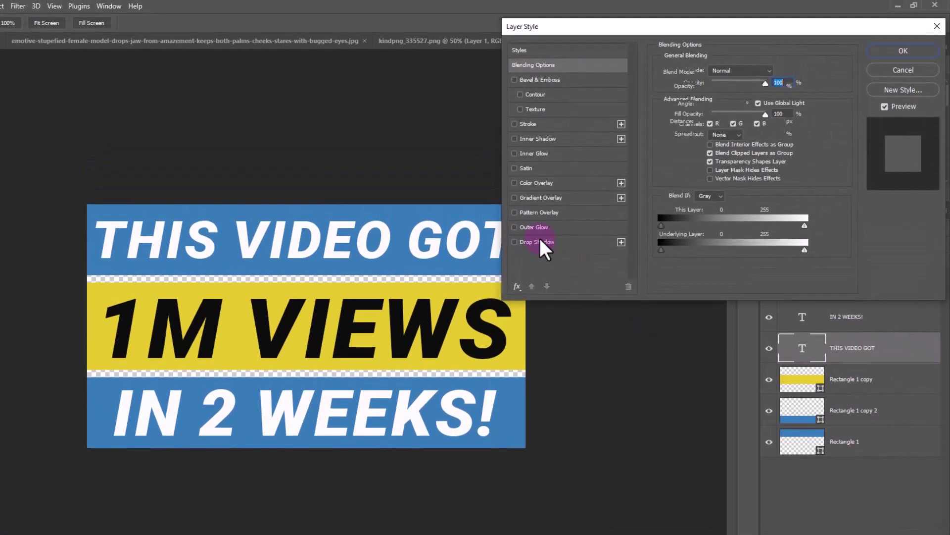
click(539, 241)
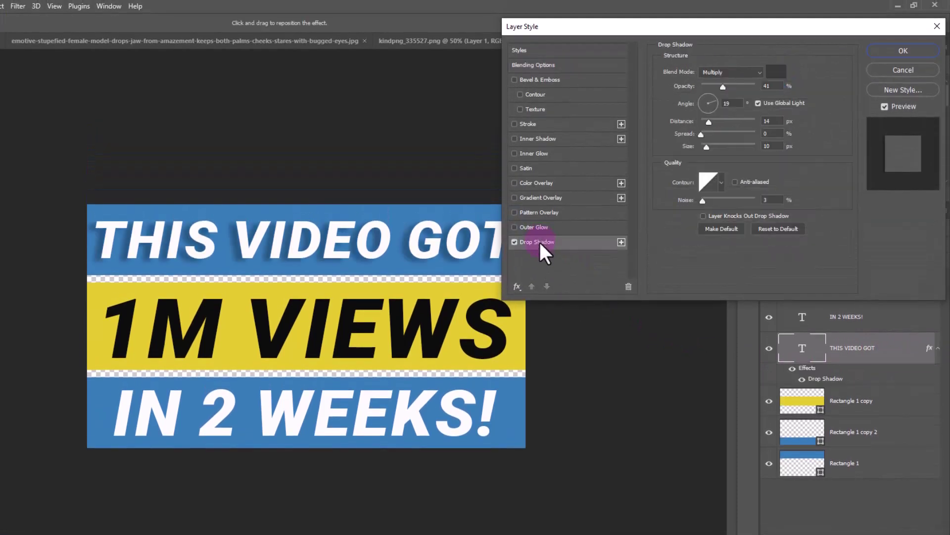
drag(474, 270, 484, 272)
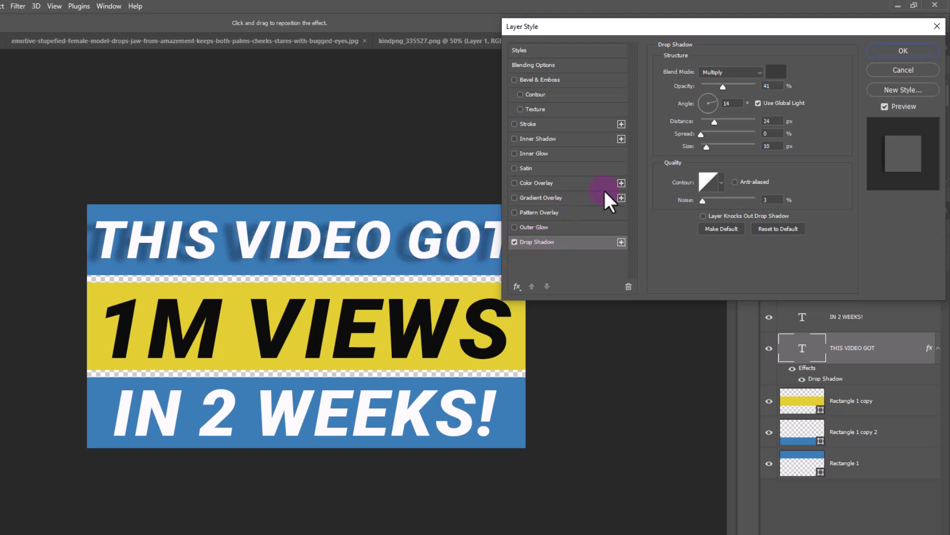
Step: Give the shadow 76% opacity, no blur and short distance, then copy it to IN 2 WEEKS!
click(735, 86)
drag(724, 85, 743, 89)
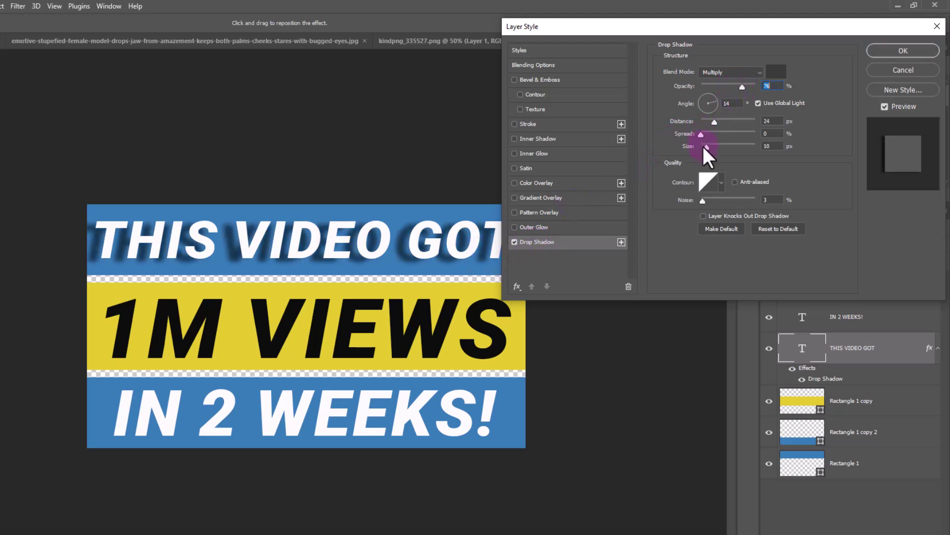
drag(707, 146, 701, 147)
drag(416, 247, 430, 246)
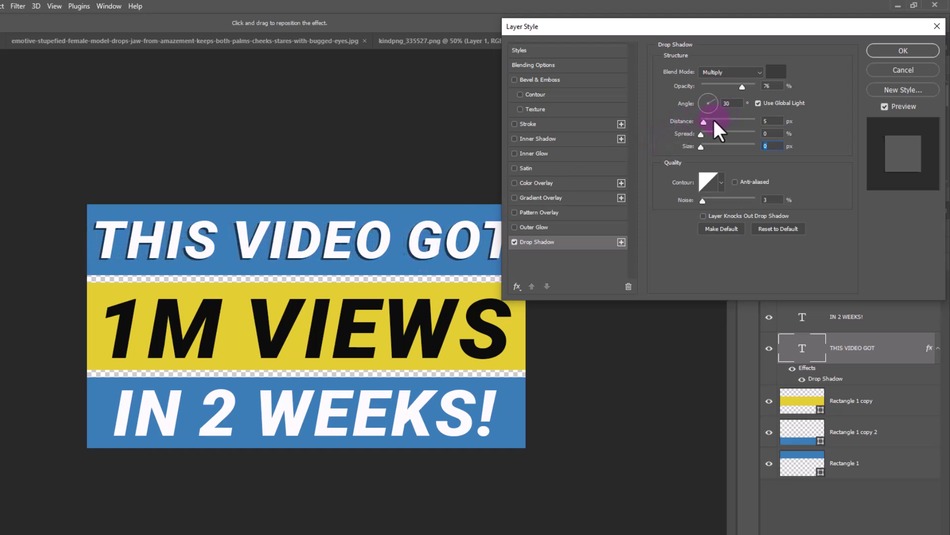
mouse_move(715, 121)
mouse_down()
mouse_move(700, 135)
mouse_move(706, 148)
mouse_up()
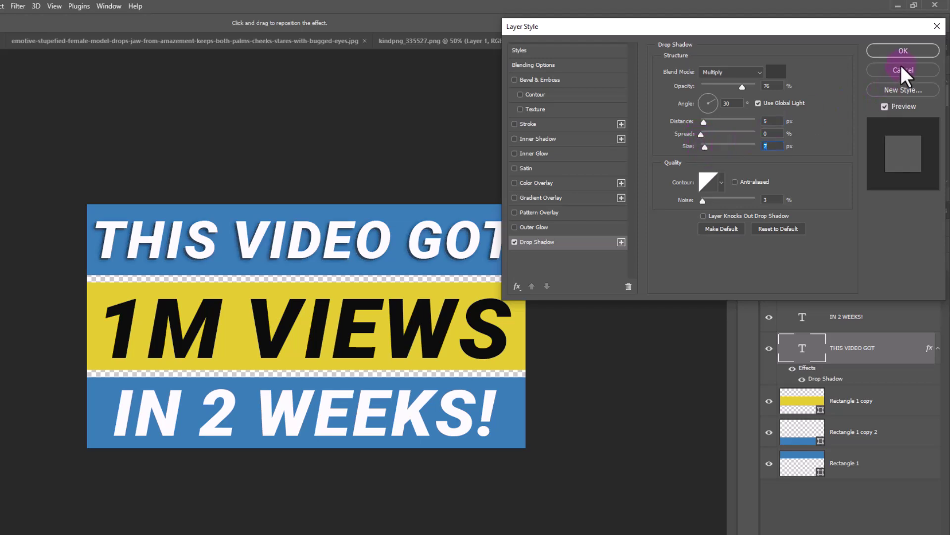
click(904, 51)
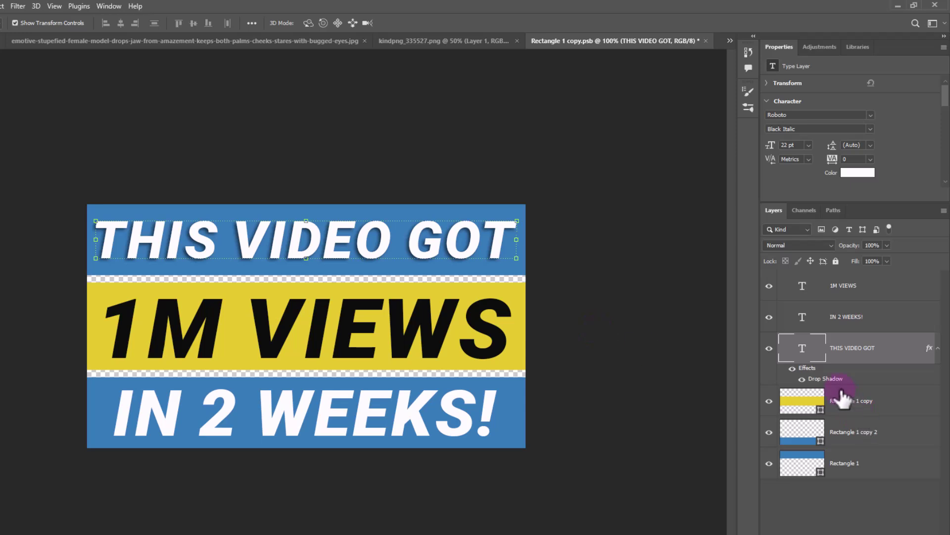
mouse_move(832, 381)
mouse_down()
mouse_move(880, 340)
mouse_move(844, 319)
mouse_up()
click(837, 349)
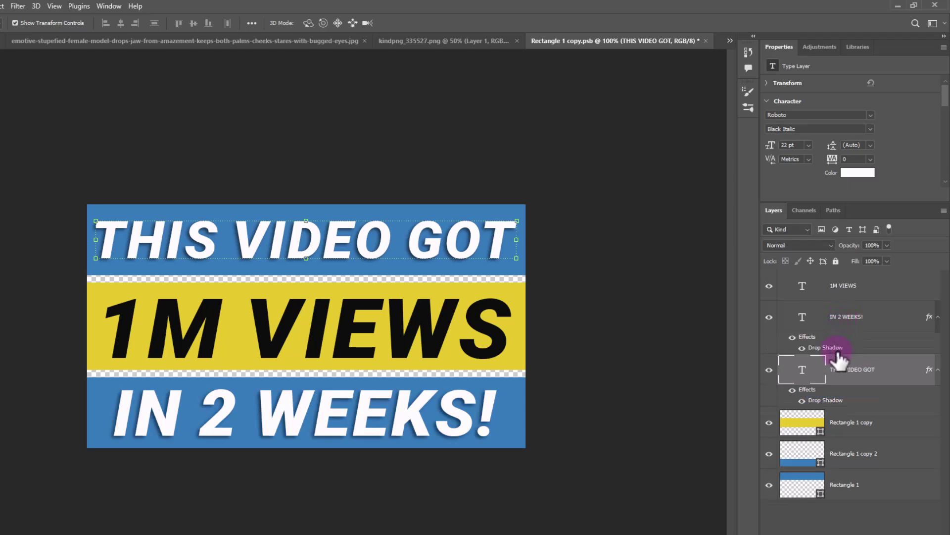
Step: Save and close the banner .psb, then enlarge the banner and tilt it about -6°
click(706, 40)
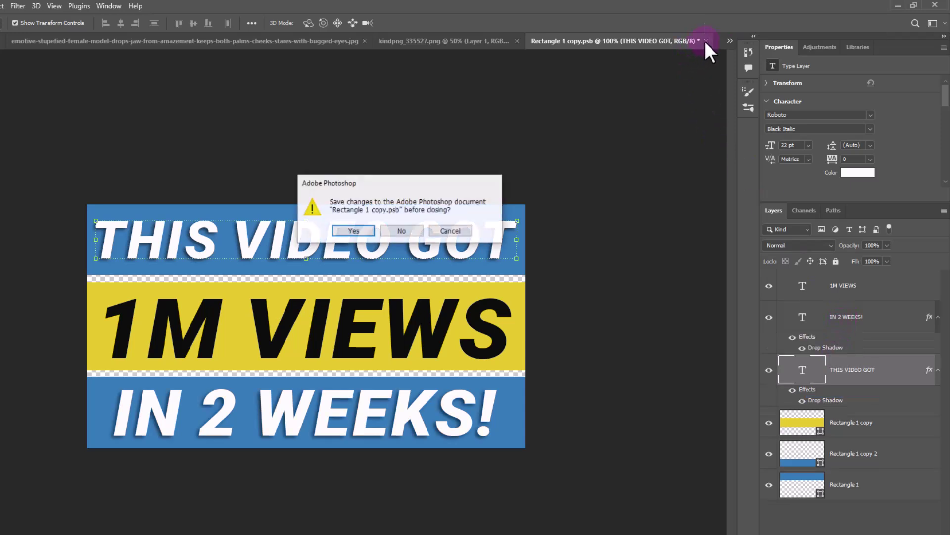
click(350, 231)
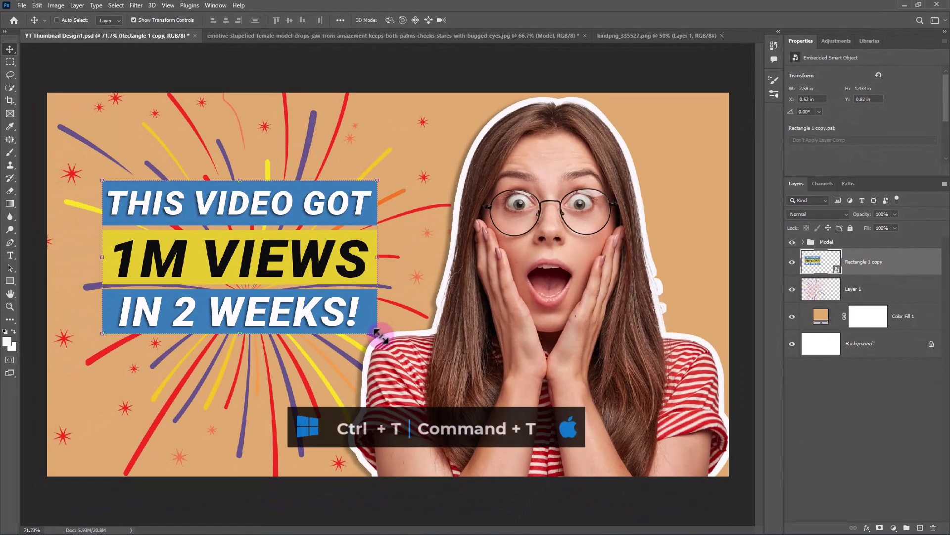
key(ctrl+t)
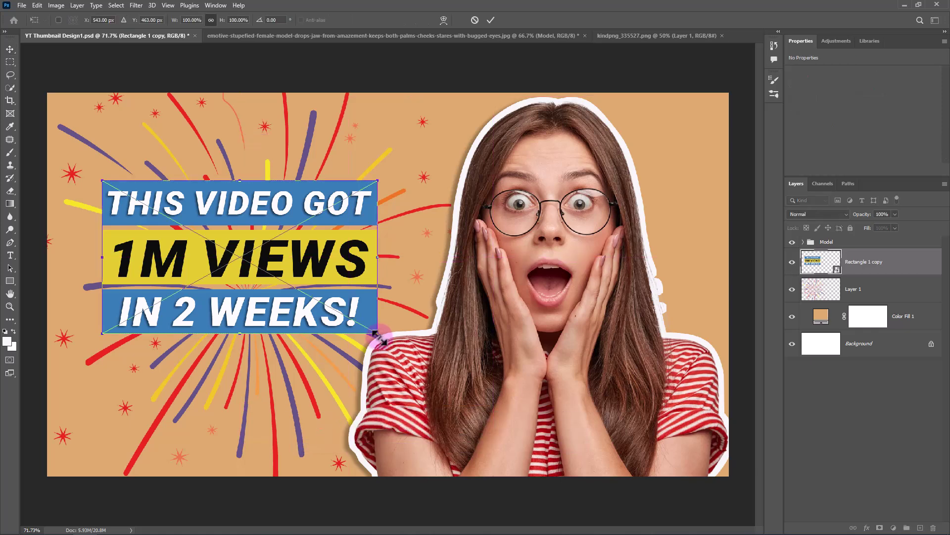
drag(376, 335, 409, 351)
drag(371, 272, 345, 298)
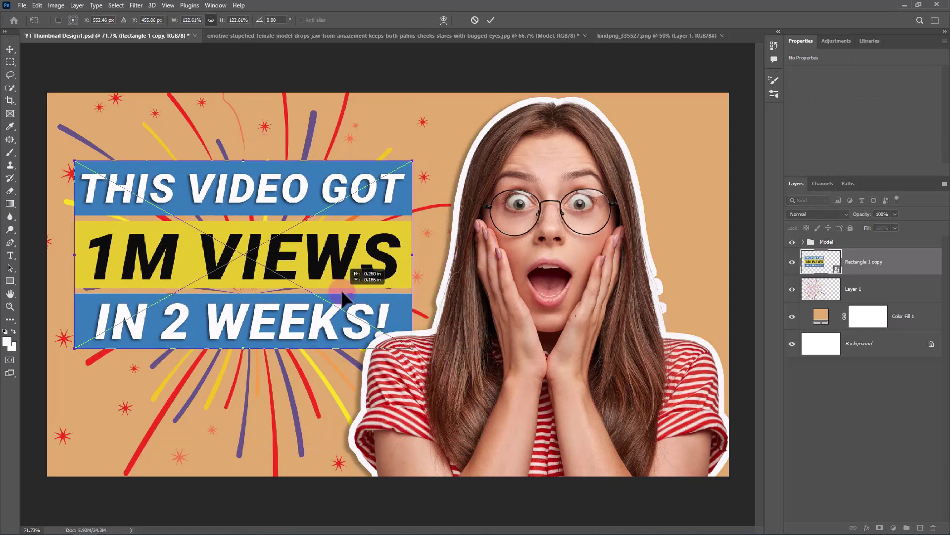
drag(455, 315, 454, 263)
drag(426, 324, 473, 347)
drag(392, 313, 391, 305)
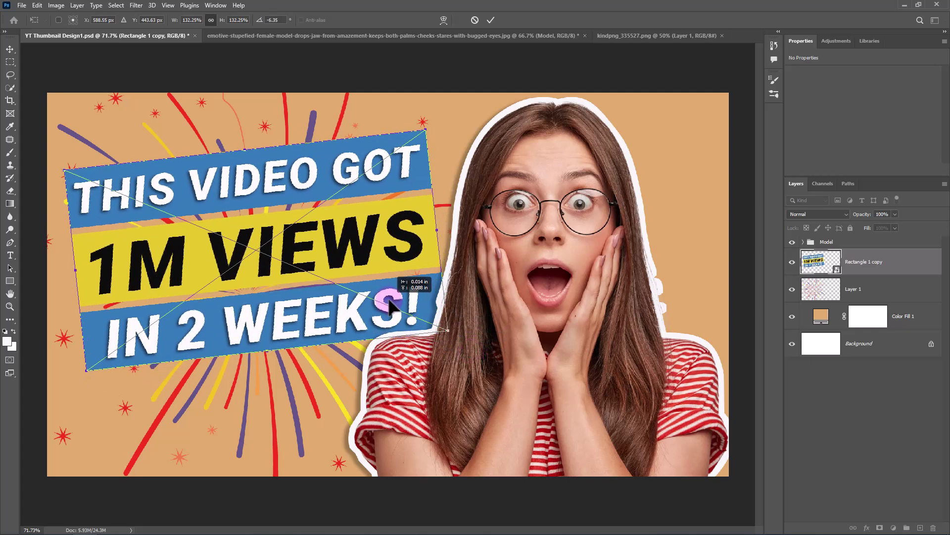
click(491, 19)
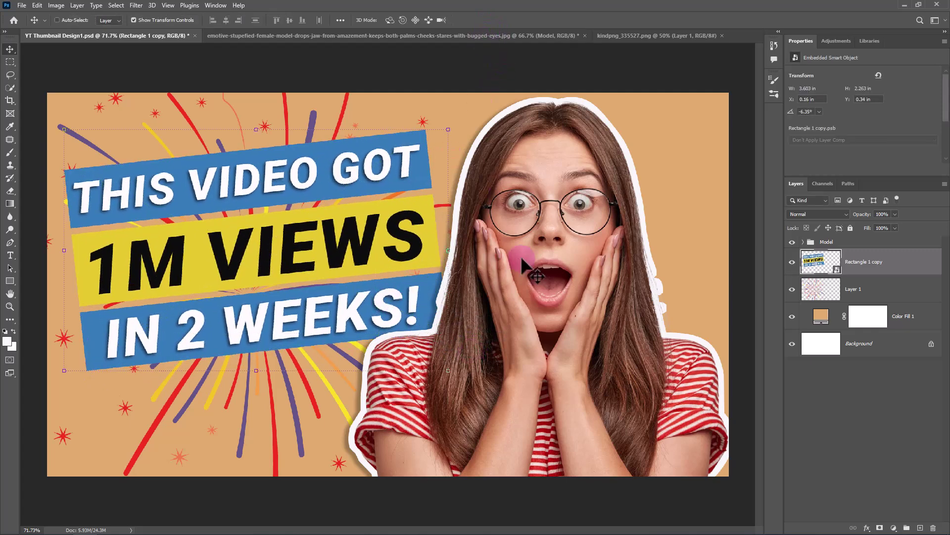